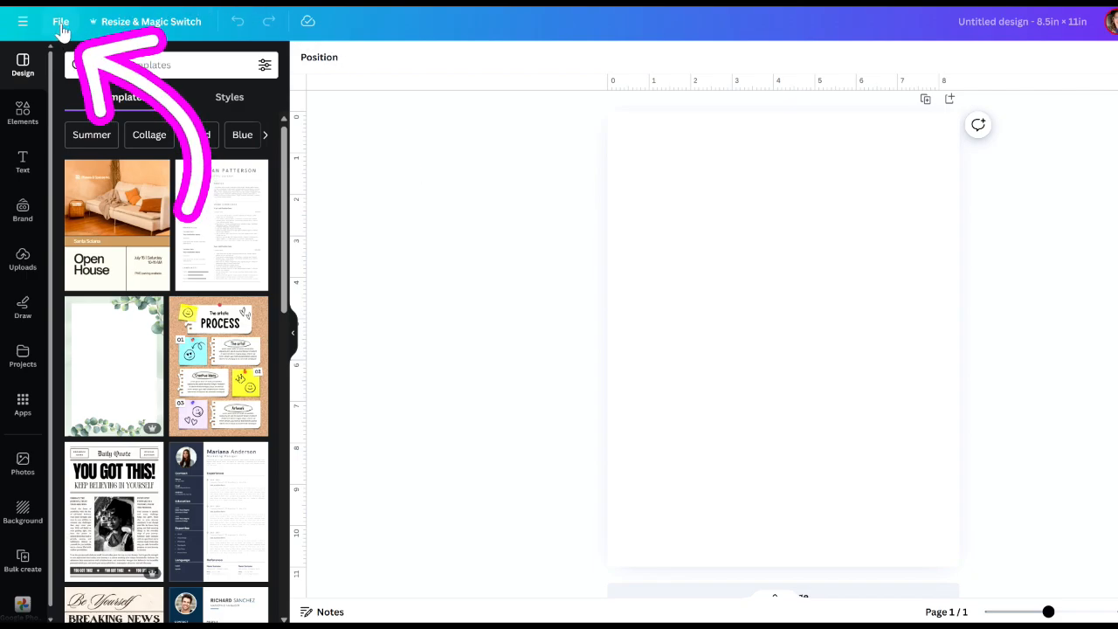
Create a new custom-size design 8.5 in wide and 11 in high
click(60, 23)
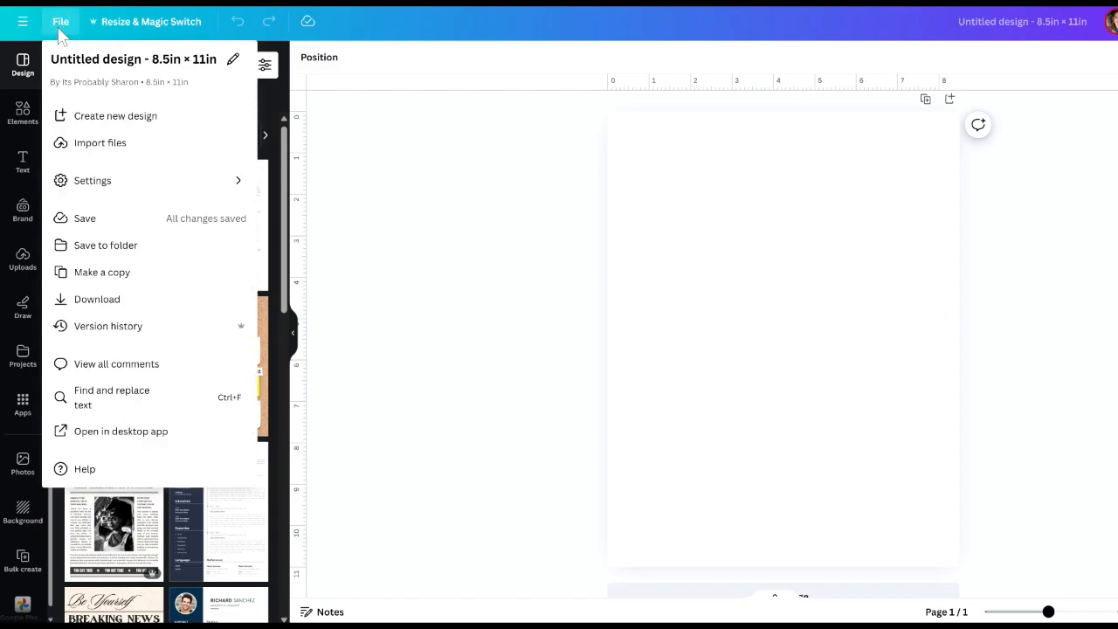
click(118, 122)
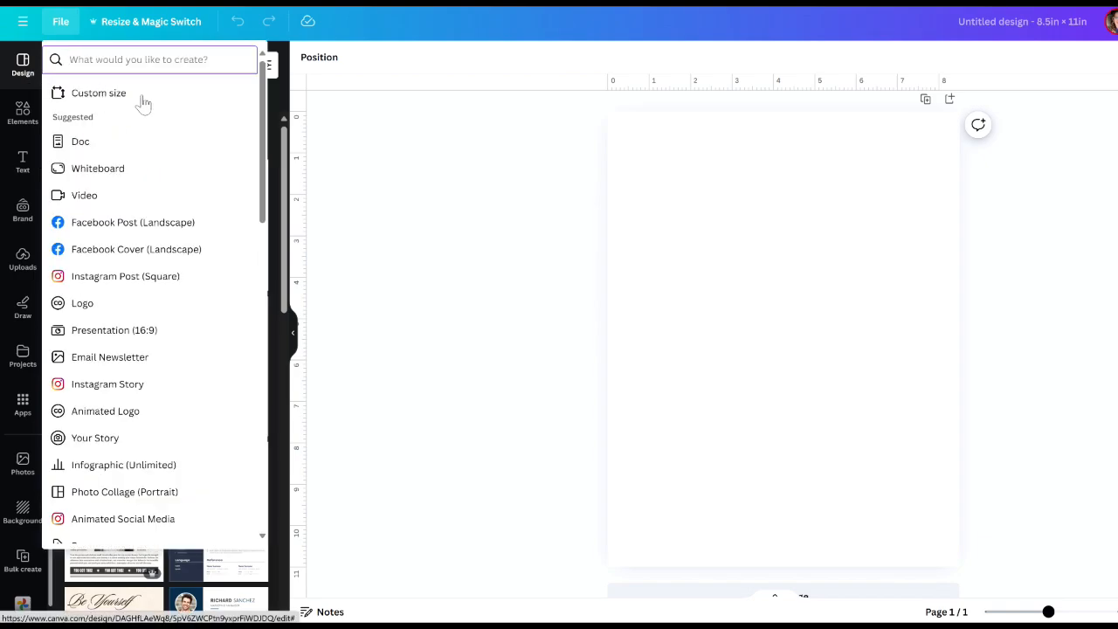
click(142, 102)
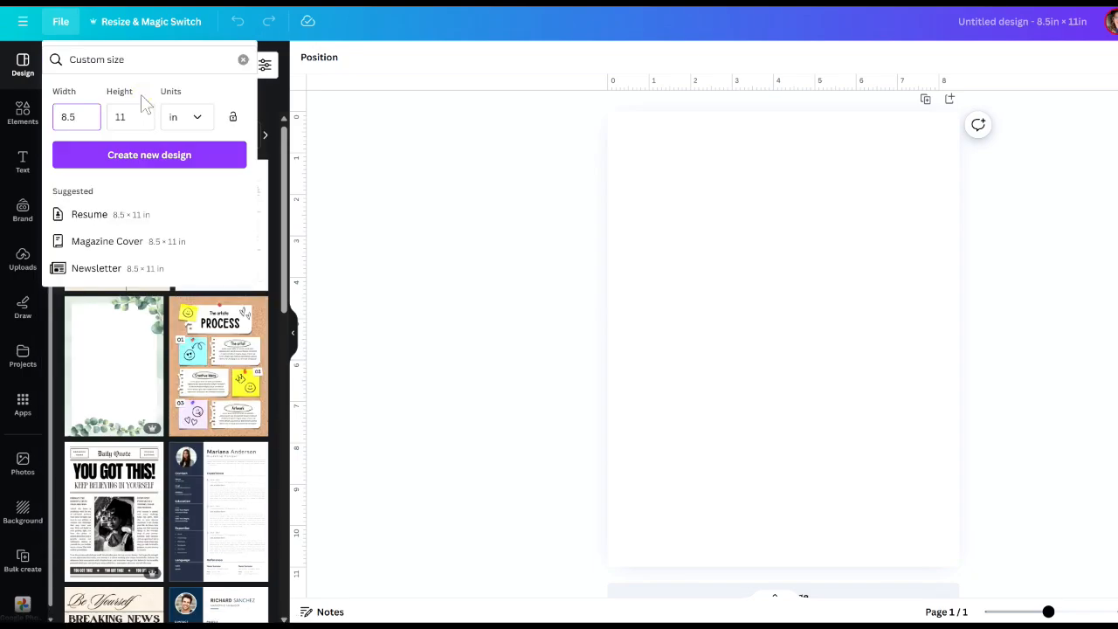
click(197, 120)
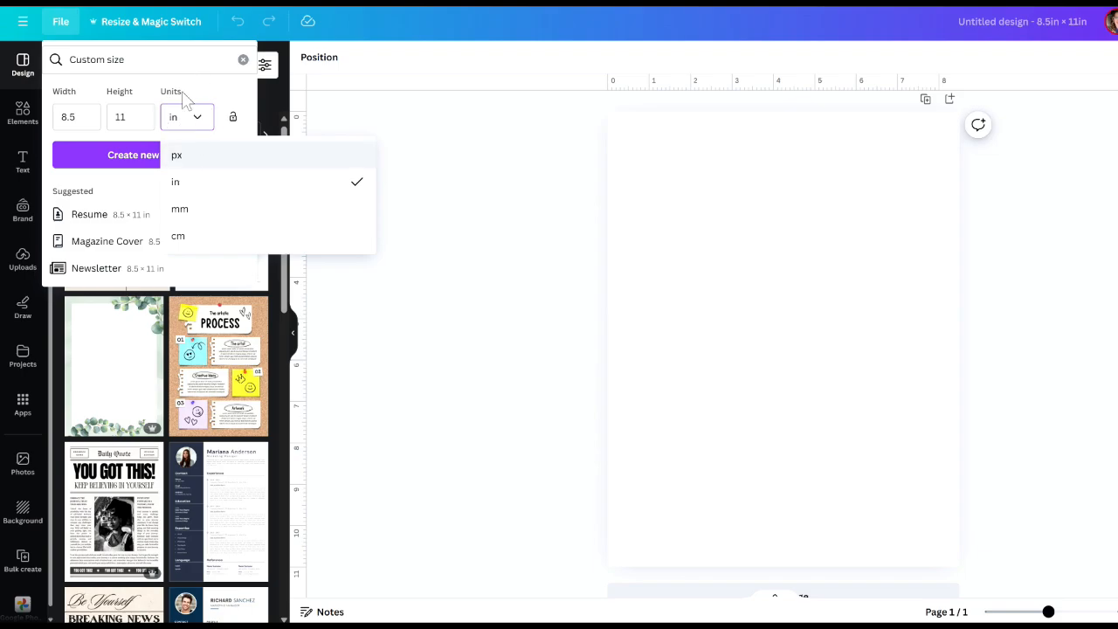
click(181, 187)
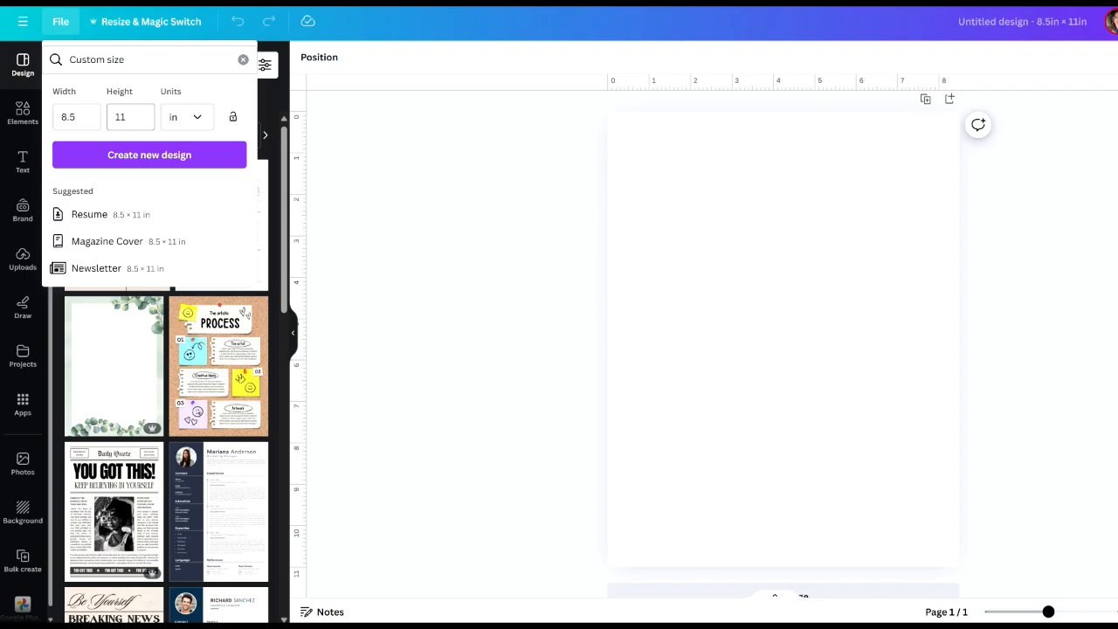
click(157, 163)
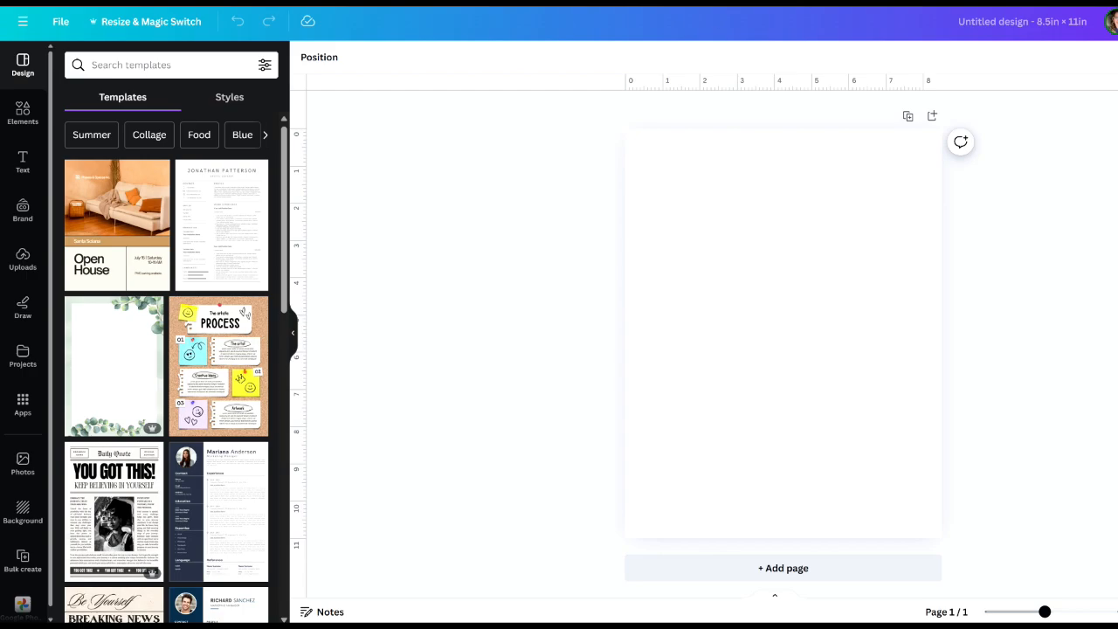
Rename the untitled design as "Video Names"
click(976, 22)
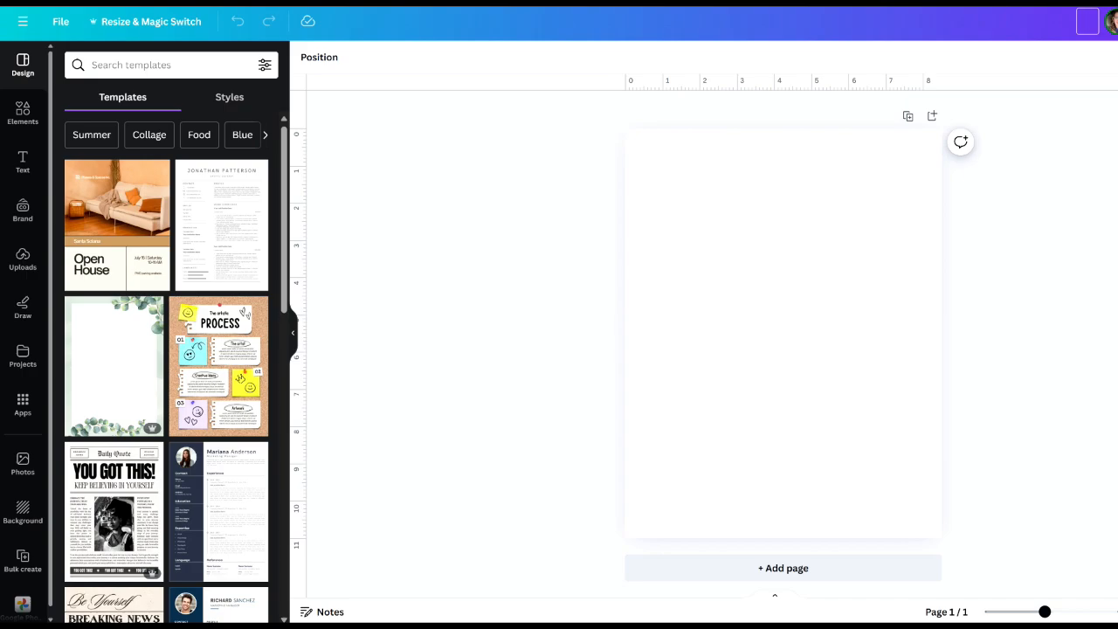
text(Video Names)
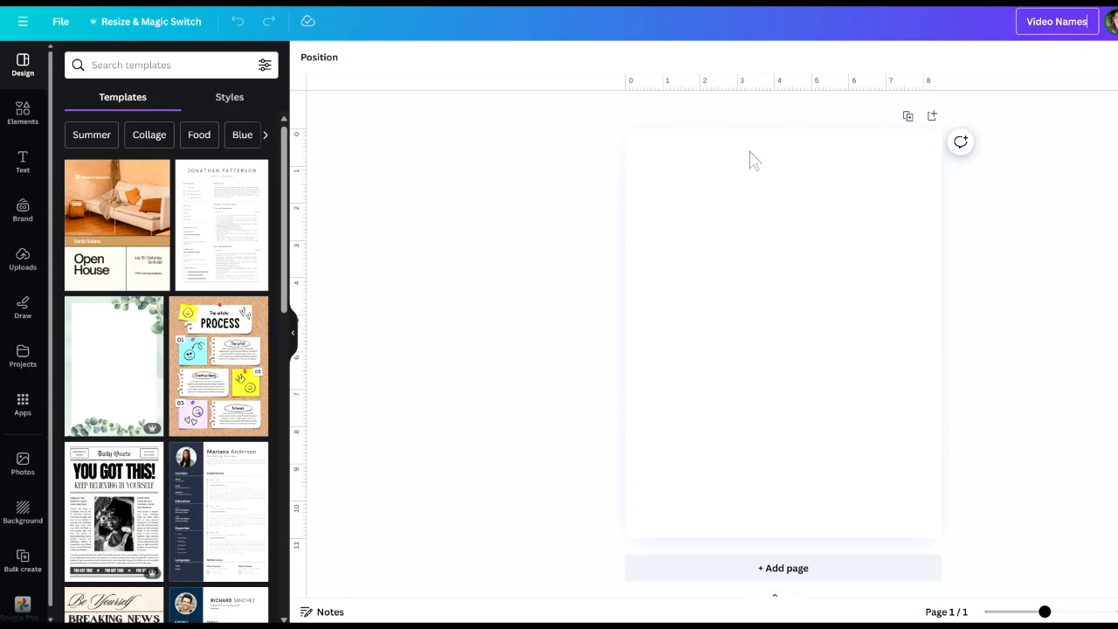
click(497, 232)
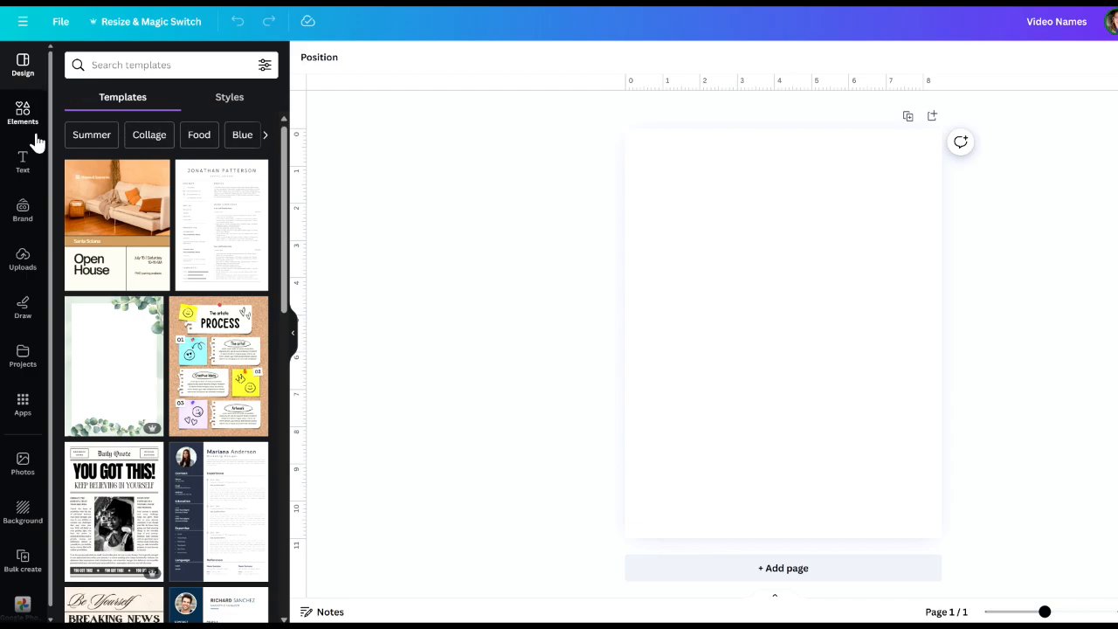
Add a text box to the page and enlarge it to a font size of about 42
click(24, 163)
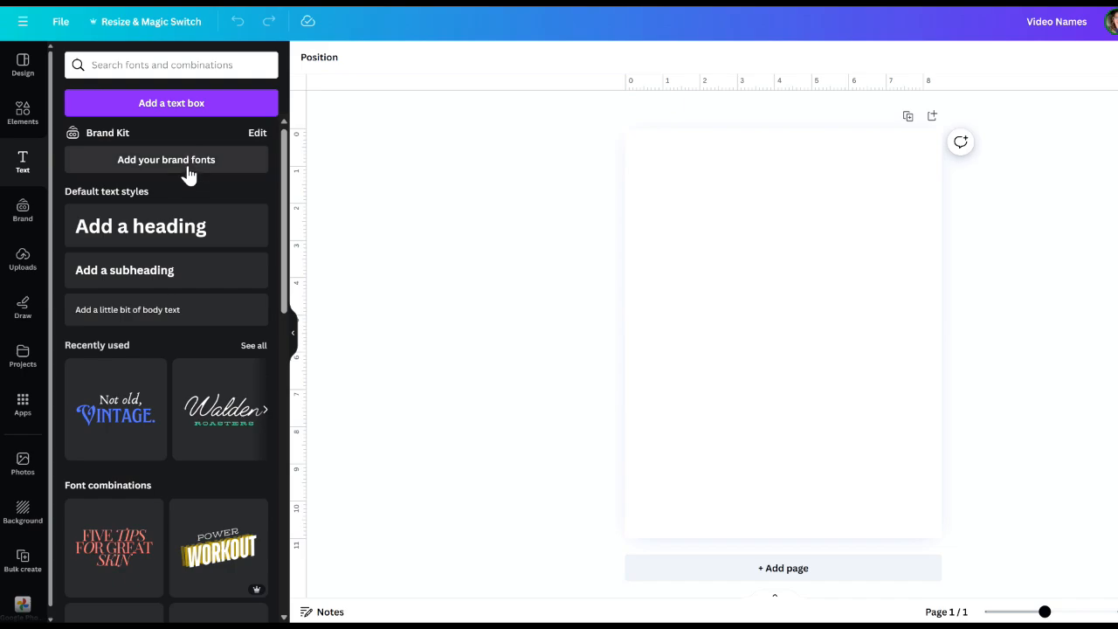
click(217, 105)
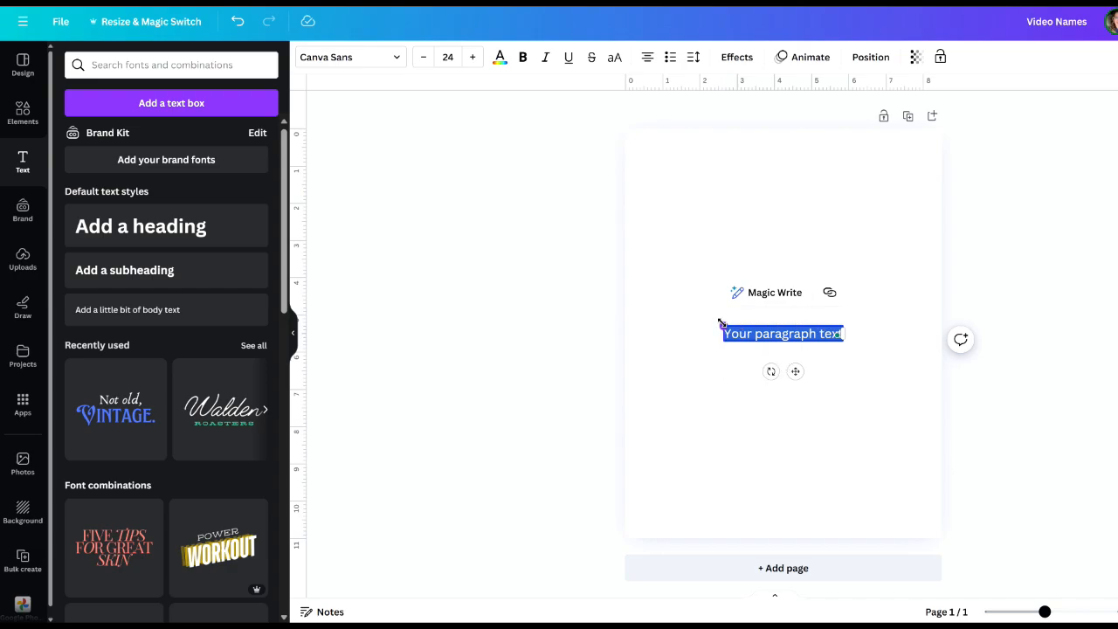
drag(723, 326, 638, 297)
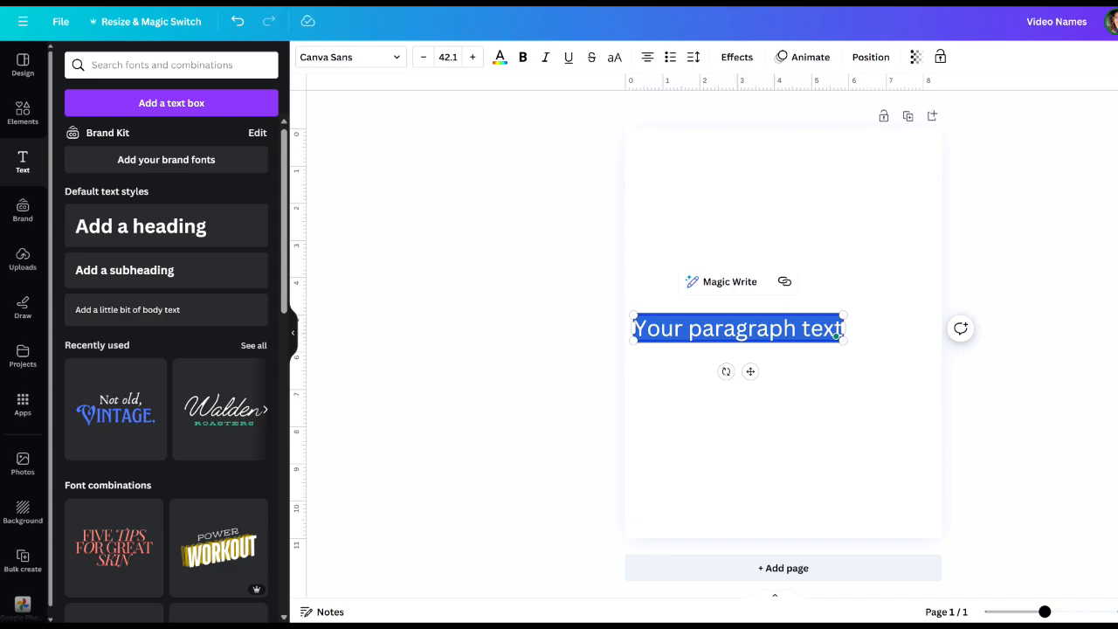
click(803, 206)
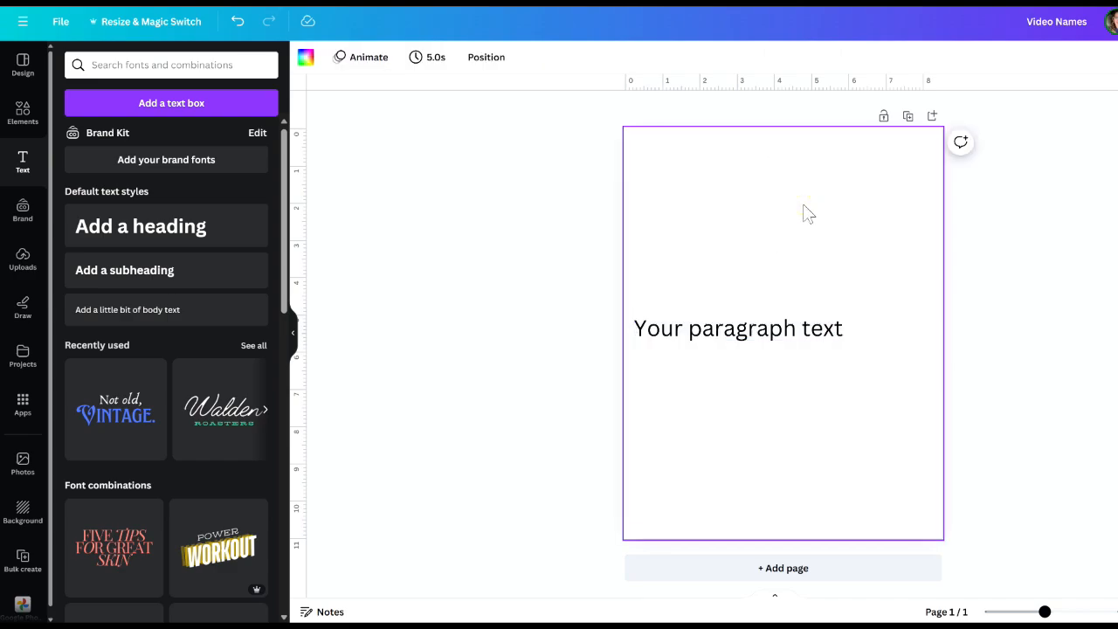
Replace the placeholder paragraph text with "Beautiful"
double_click(741, 339)
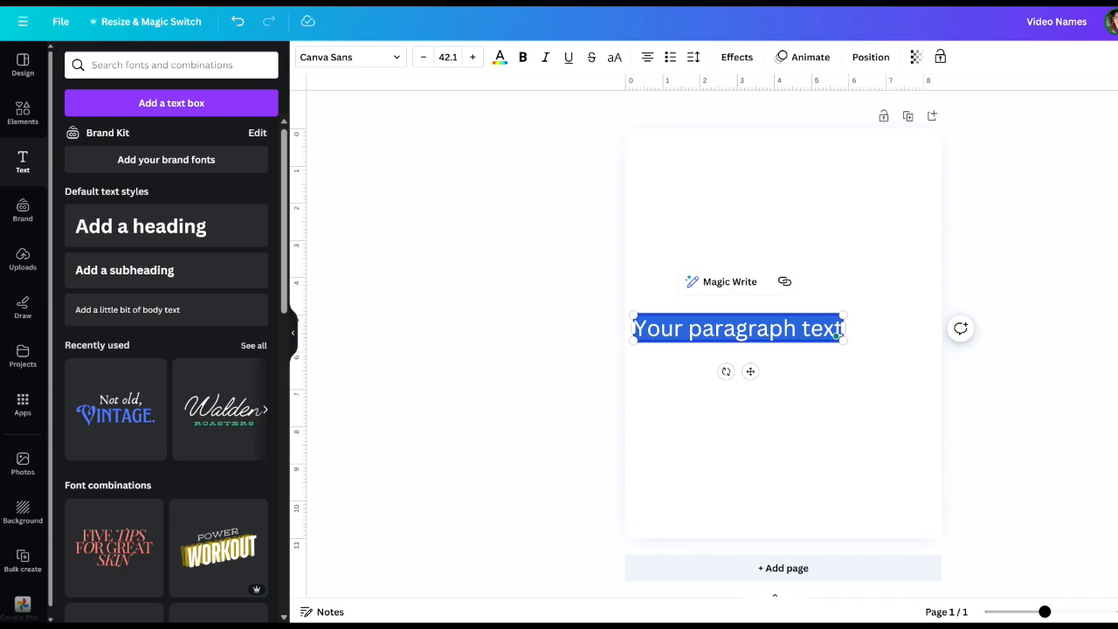
text(Beau)
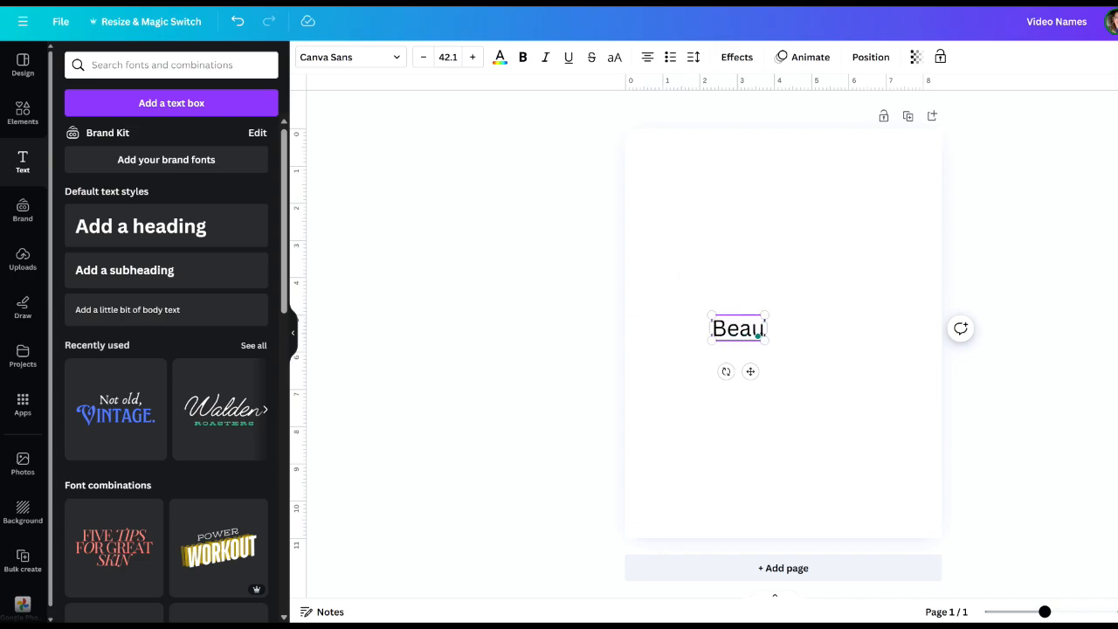
text(tiful)
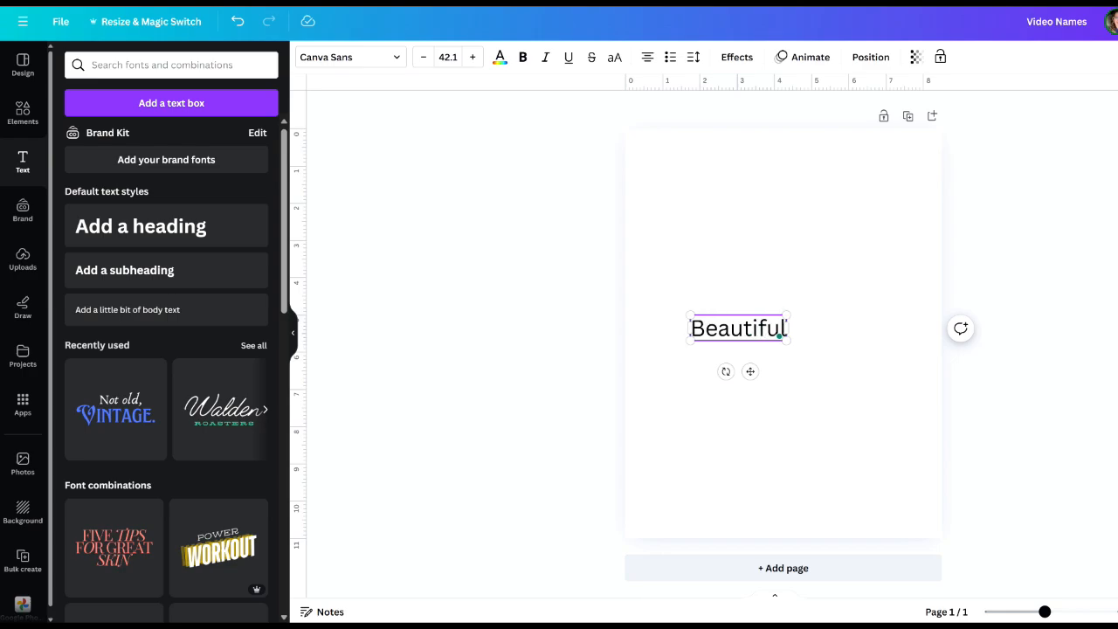
click(772, 240)
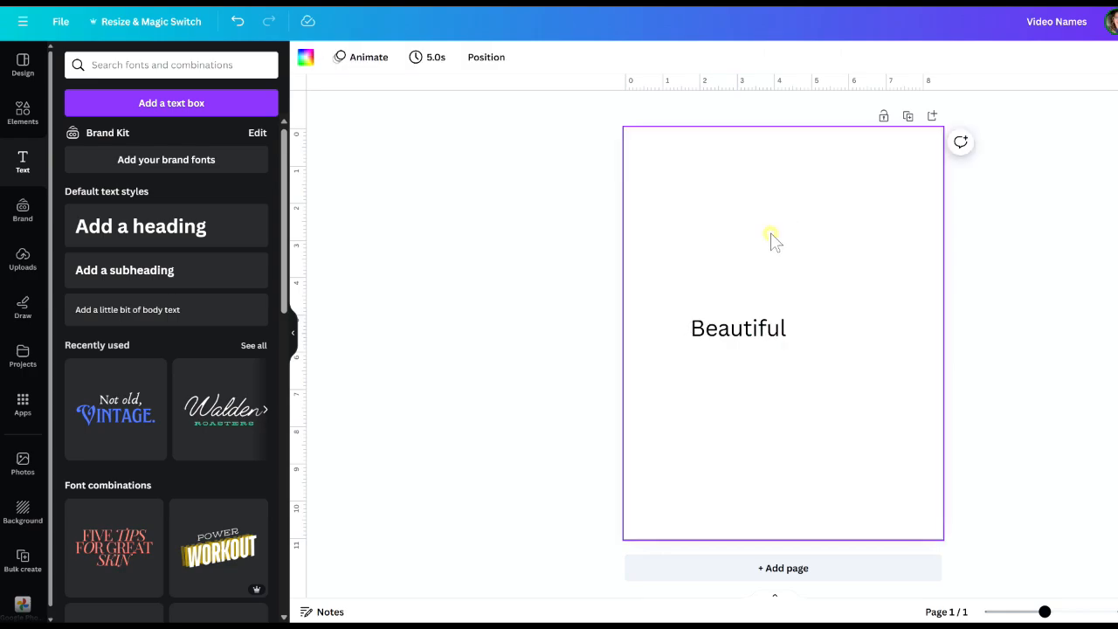
Enlarge the word "Beautiful" on the page to a font size of about 80
click(764, 316)
drag(788, 309, 861, 244)
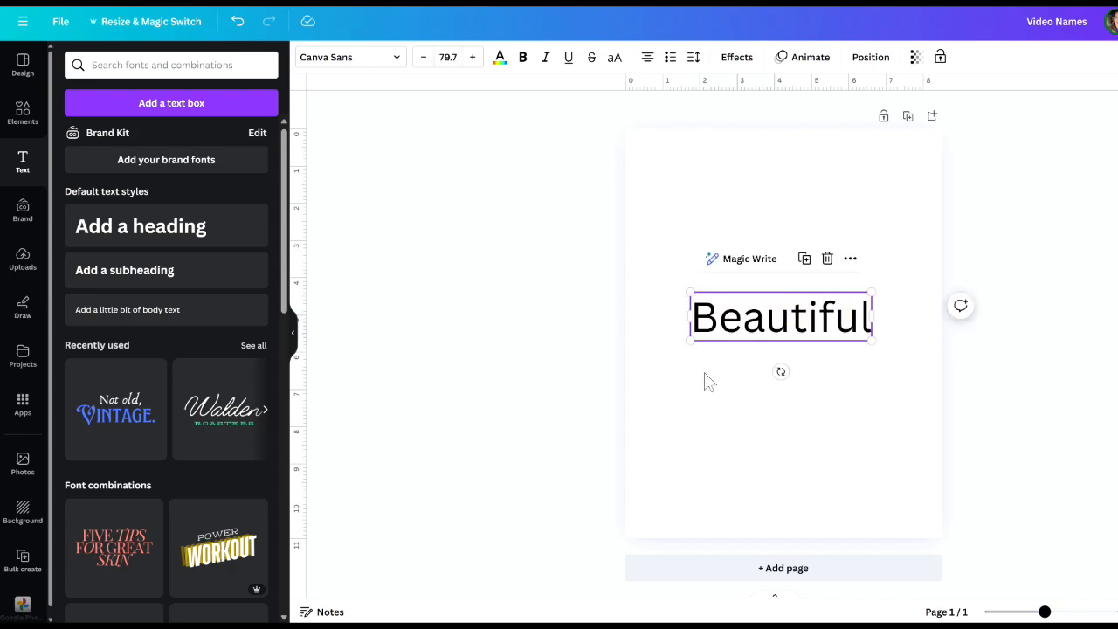
click(708, 382)
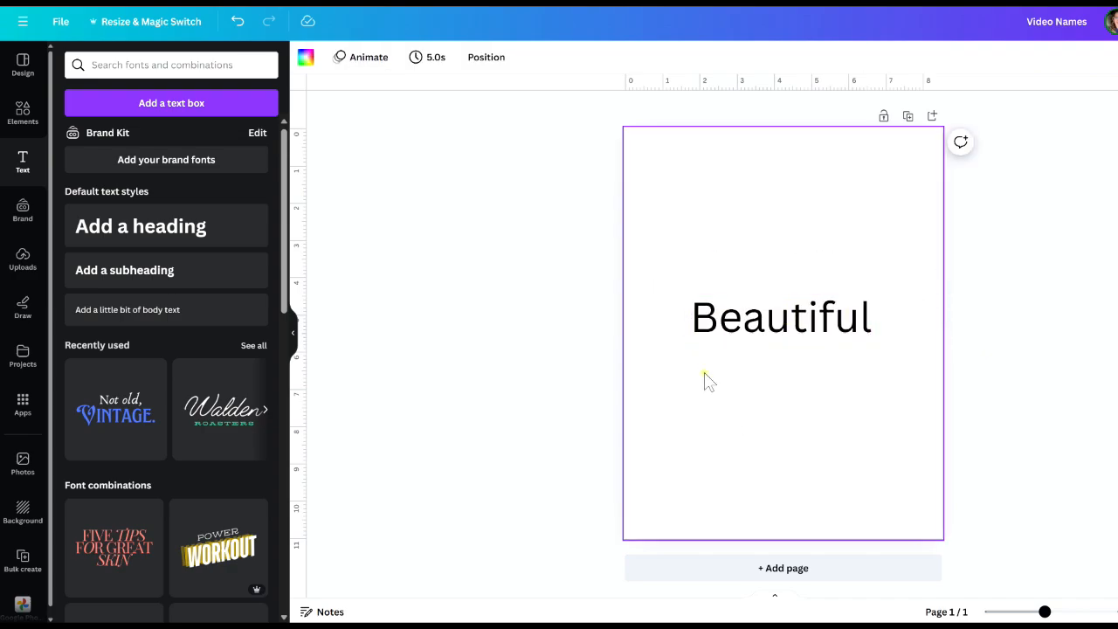
click(773, 332)
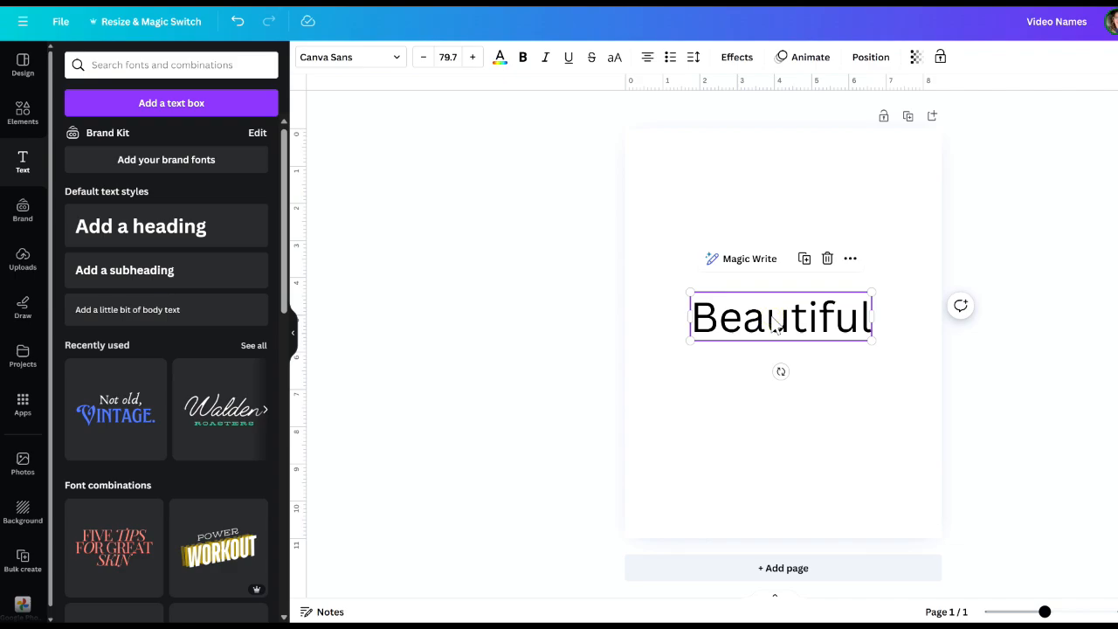
click(734, 390)
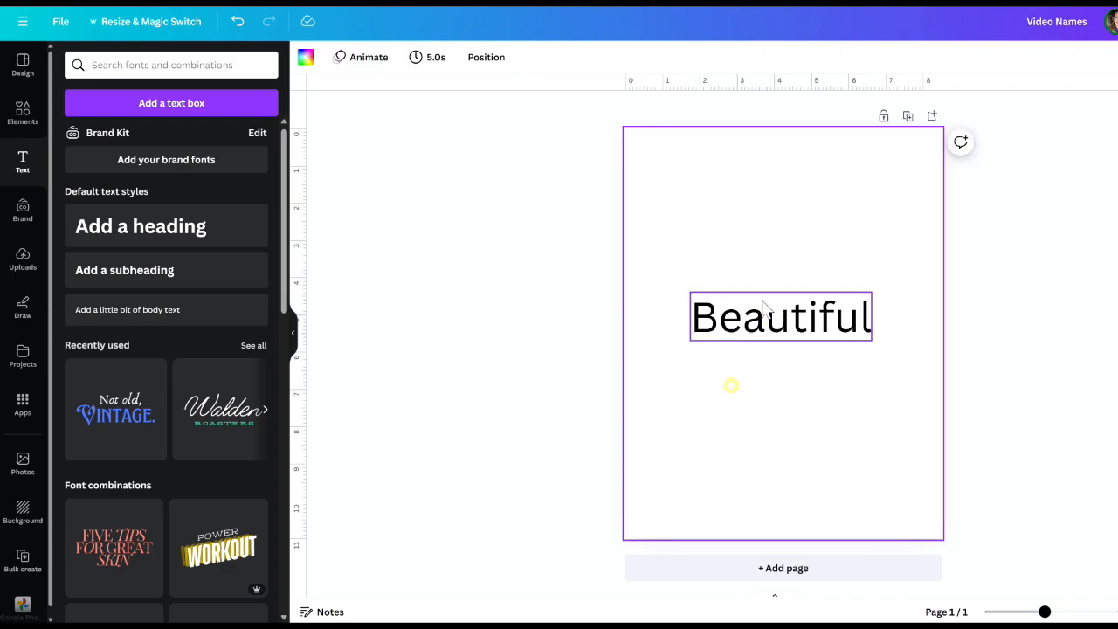
Show the Vintage category of fonts for the word "Beautiful"
click(774, 312)
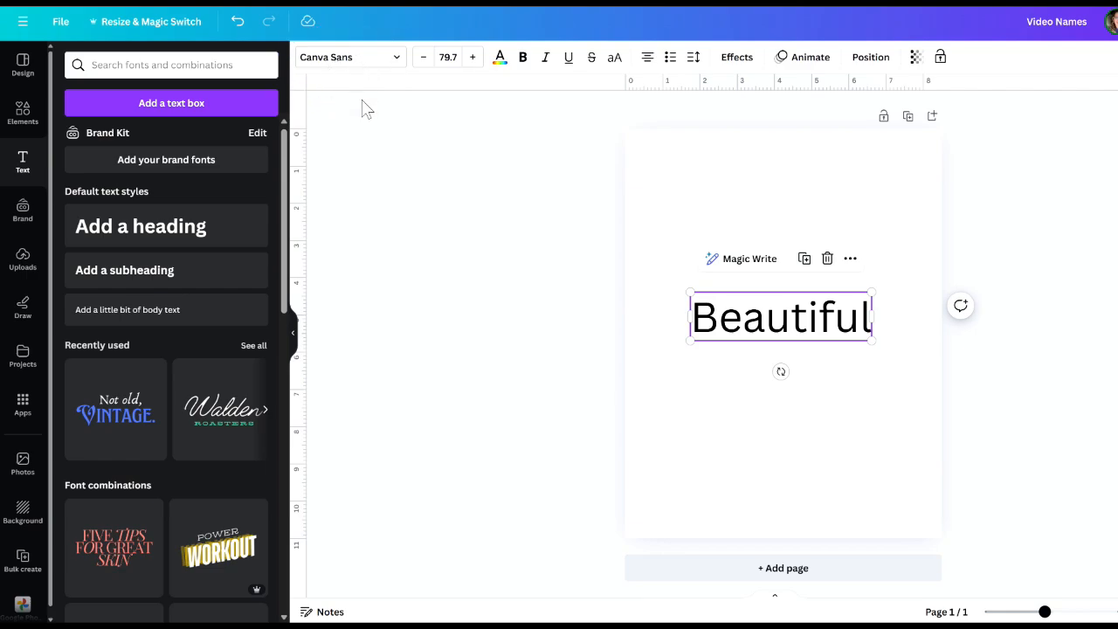
click(397, 62)
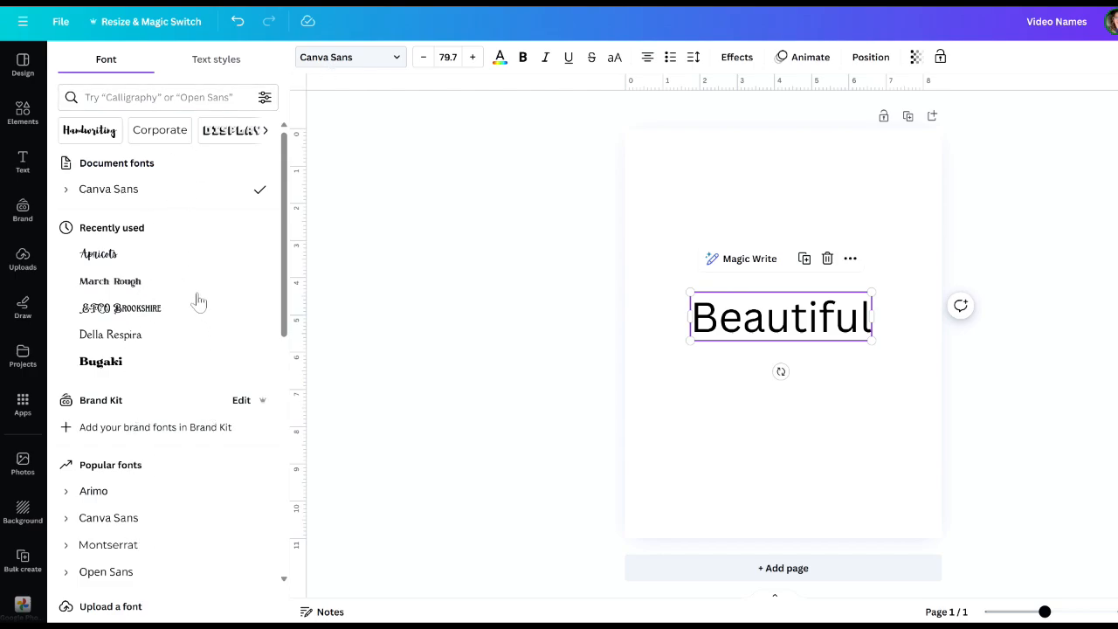
scroll(188, 314, down, 2)
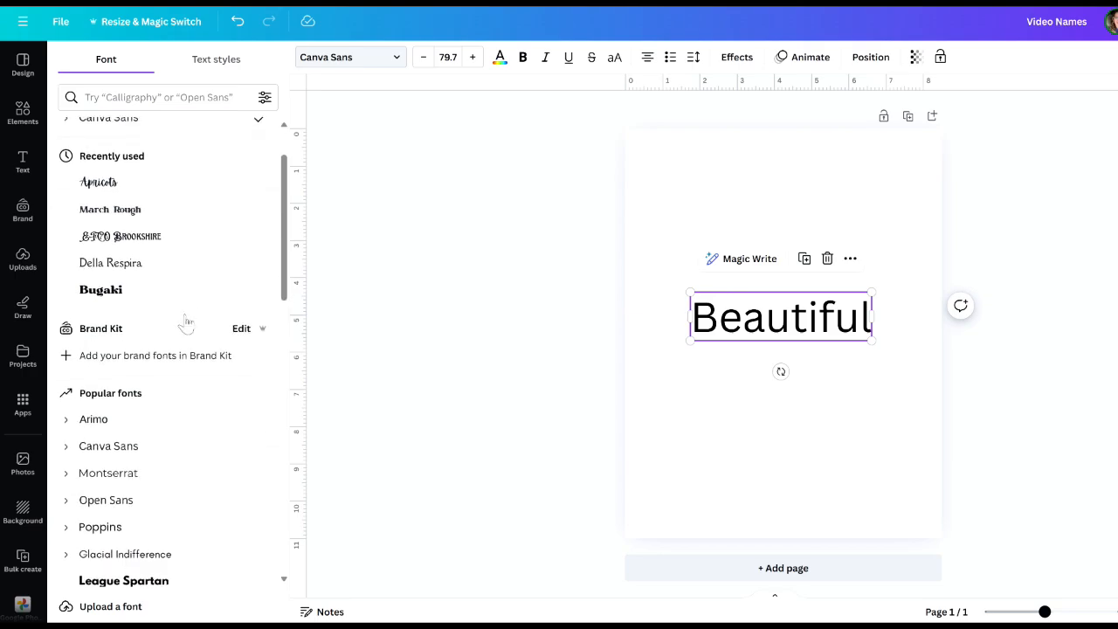
scroll(188, 321, down, 5)
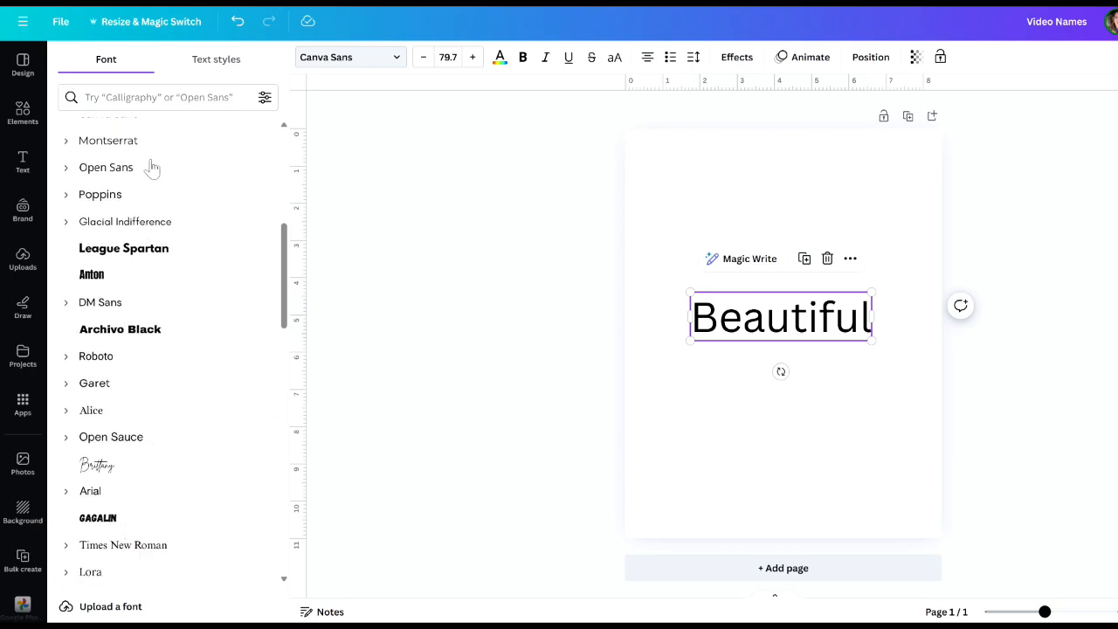
scroll(209, 234, up, 4)
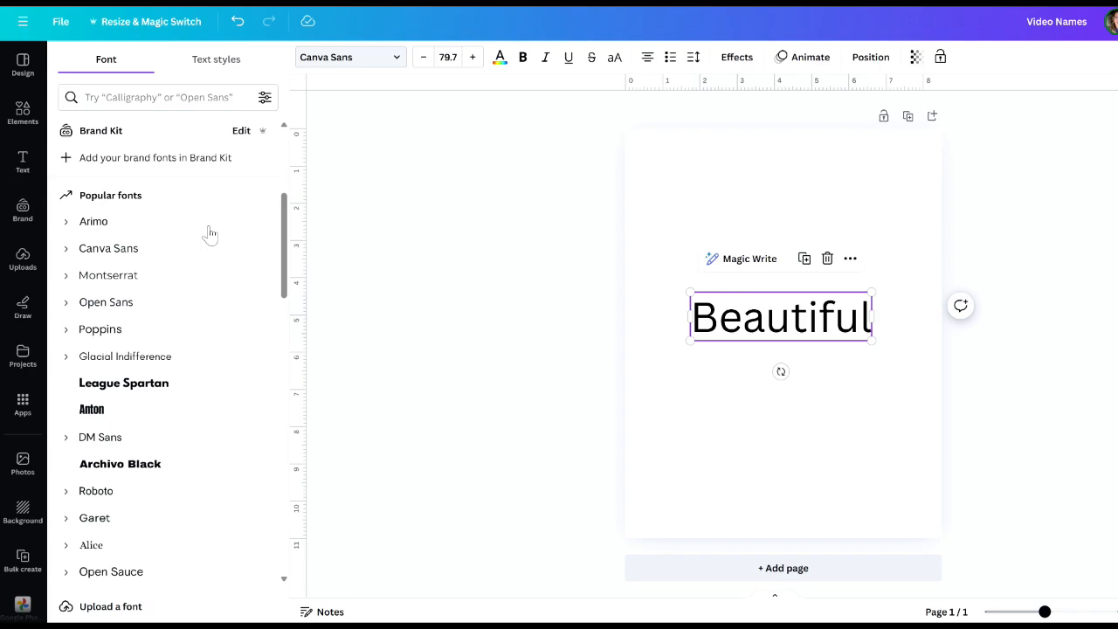
scroll(210, 234, up, 7)
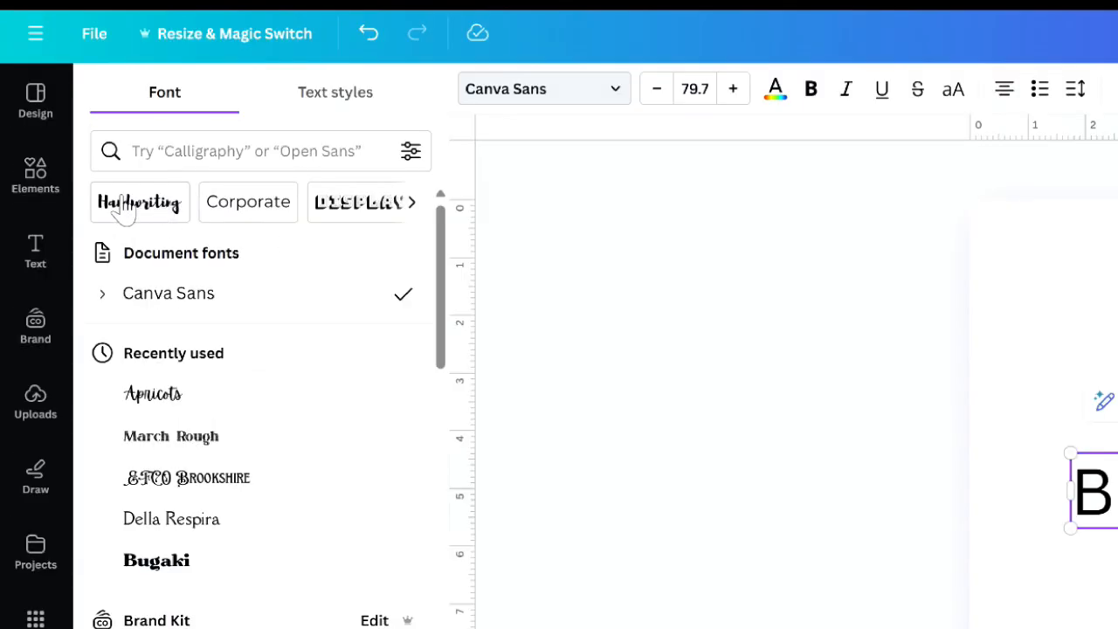
click(412, 208)
click(413, 208)
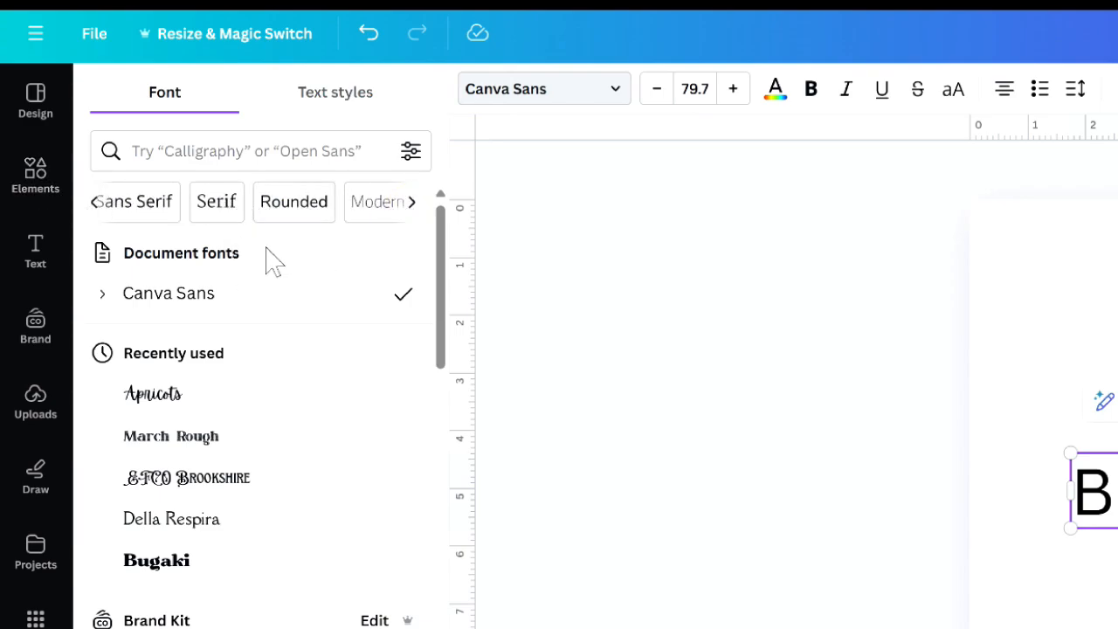
click(412, 207)
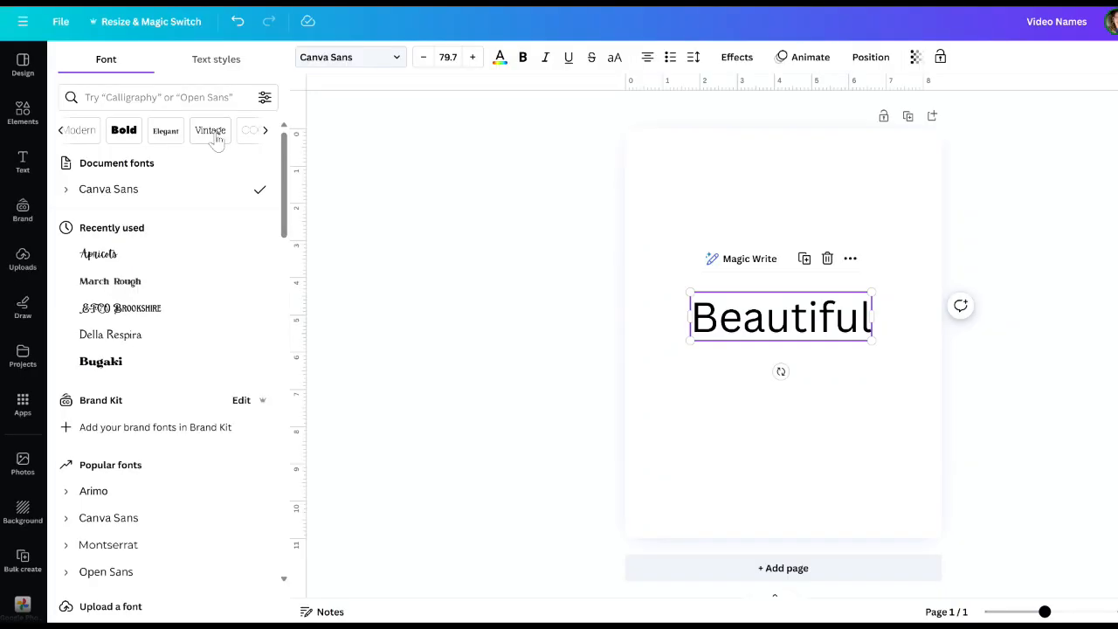
click(210, 131)
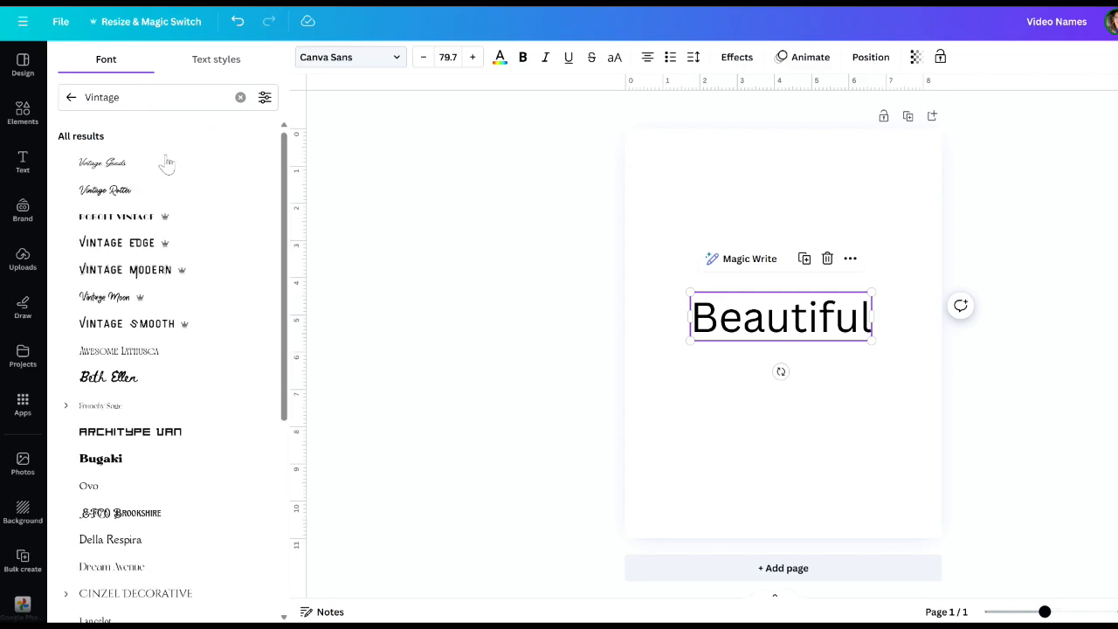
Apply the EFCO Brookshire font to the word "Beautiful"
mouse_move(166, 220)
scroll(210, 194, down, 2)
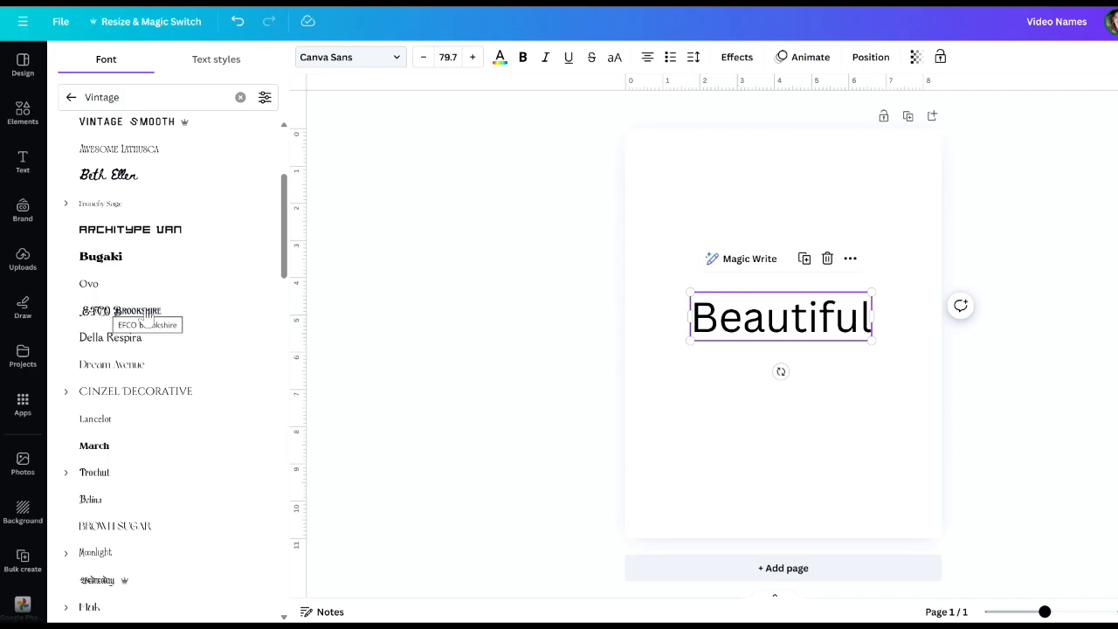
click(186, 318)
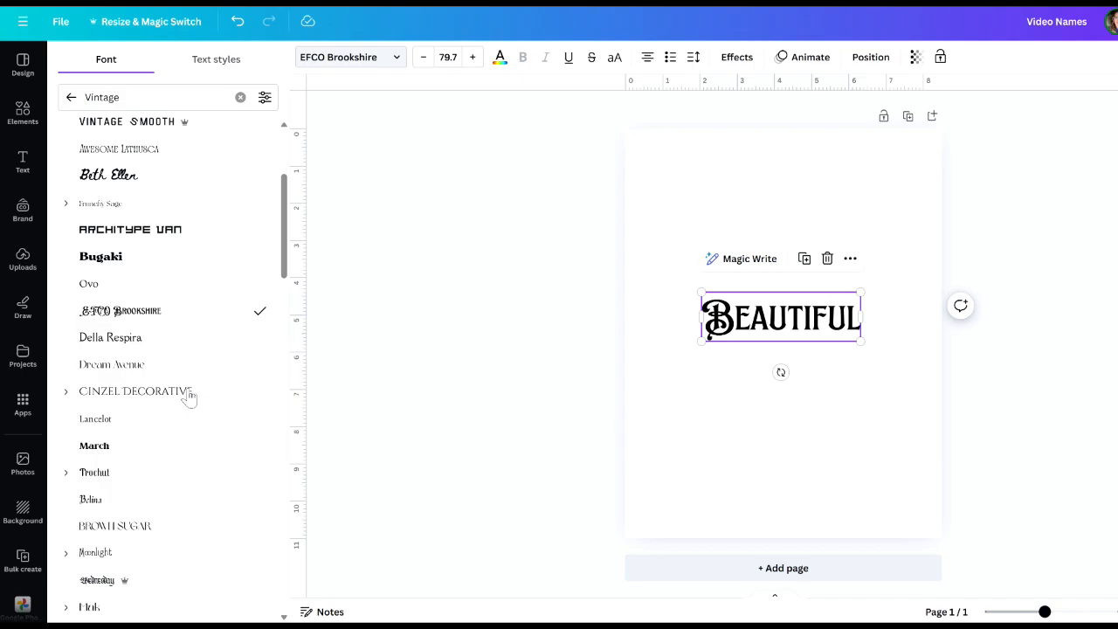
Browse the Vintage fonts and apply March Rough to the word "Beautiful"
scroll(188, 397, down, 1)
scroll(190, 399, down, 2)
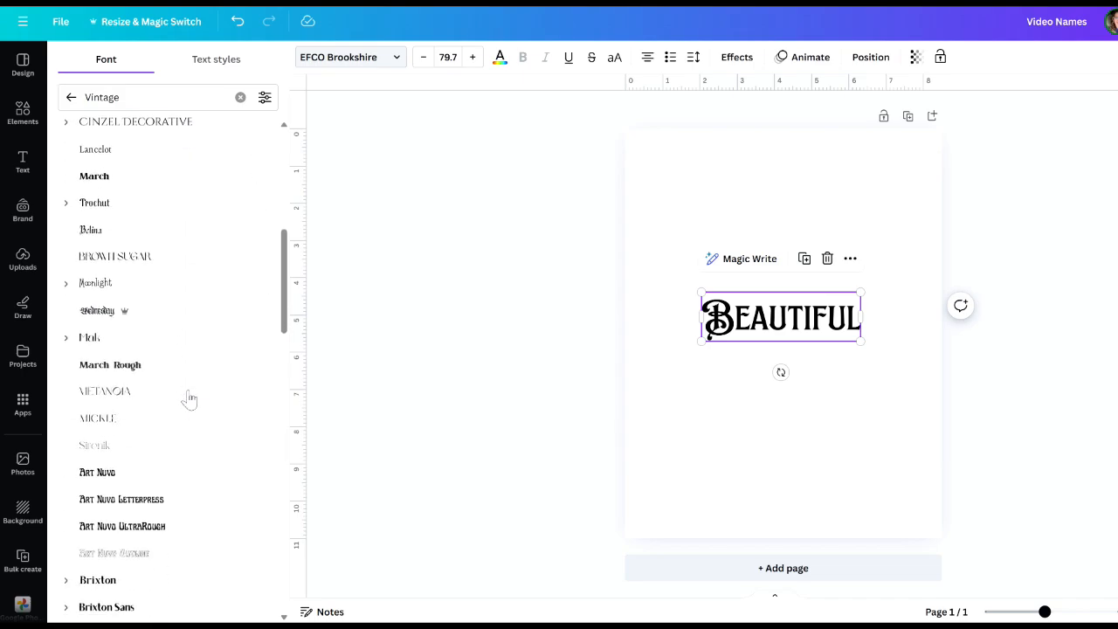
scroll(189, 399, down, 1)
scroll(189, 399, down, 5)
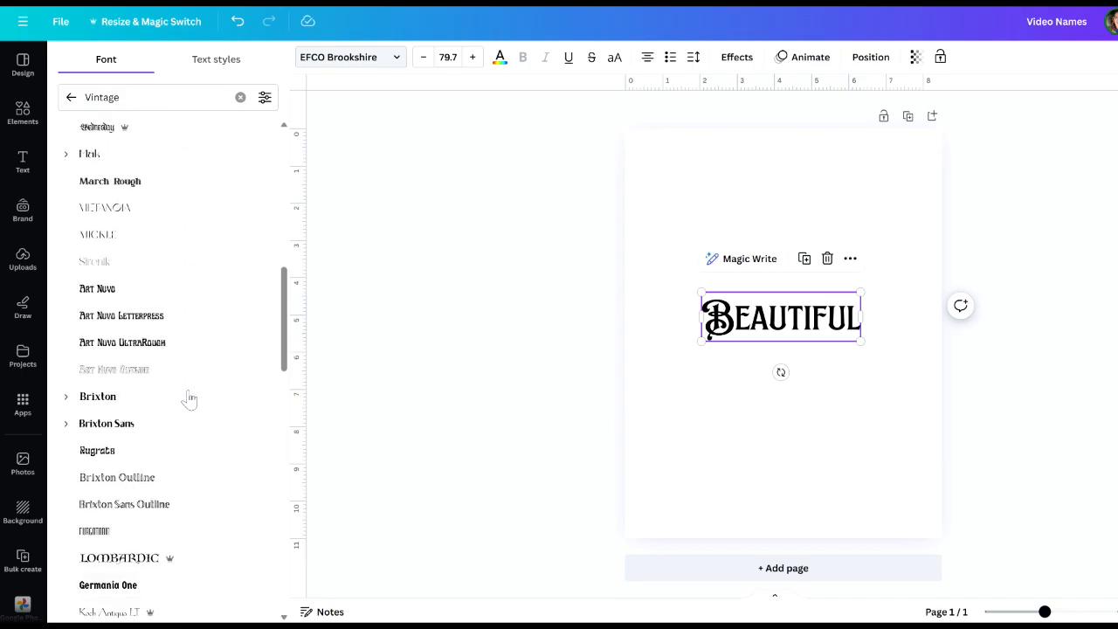
scroll(190, 402, down, 5)
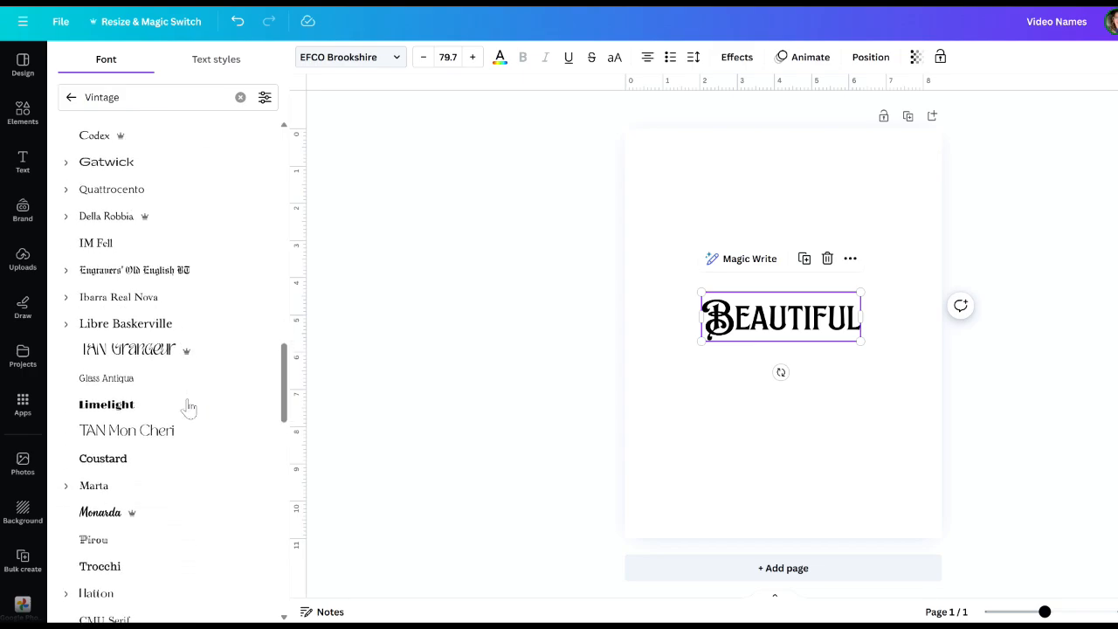
scroll(189, 406, down, 3)
scroll(189, 406, up, 3)
scroll(190, 407, up, 5)
scroll(190, 406, up, 5)
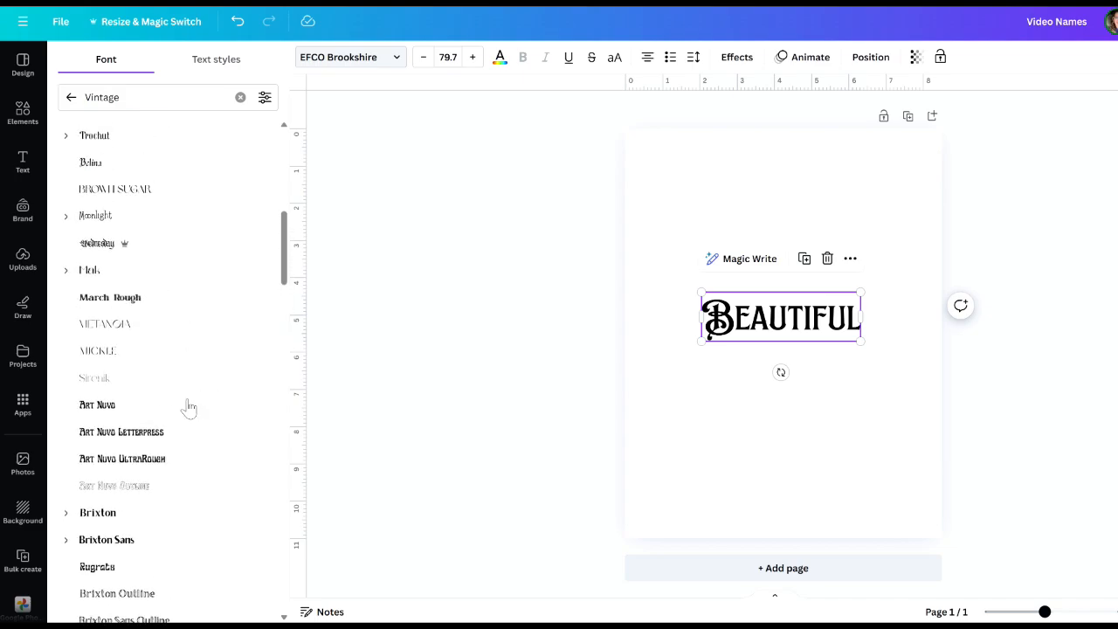
click(175, 301)
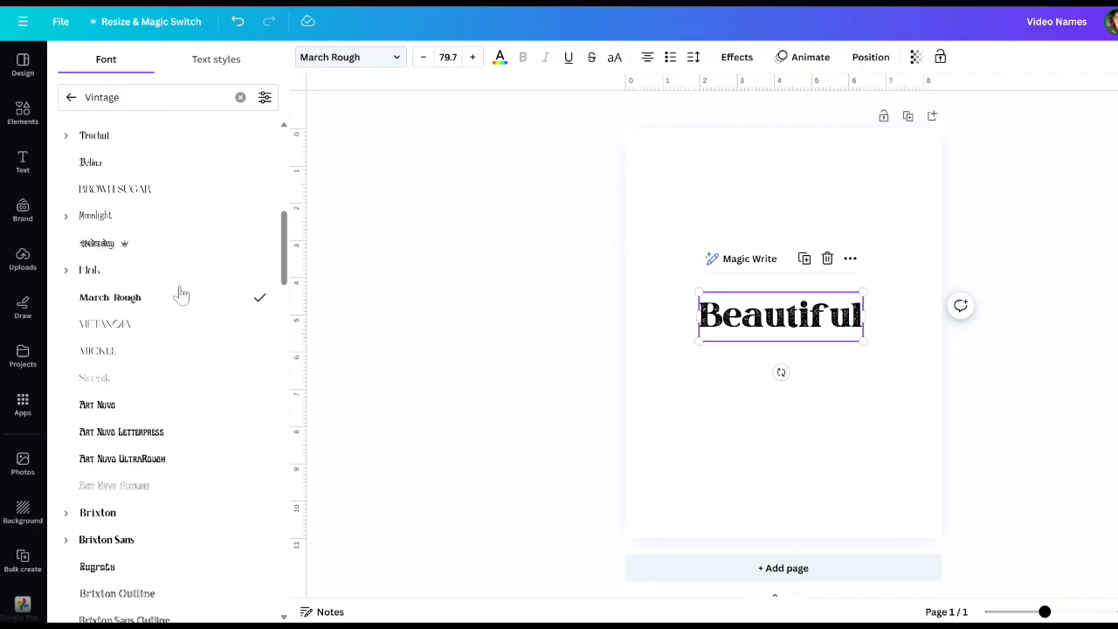
Switch the word "Beautiful" back to the EFCO Brookshire font
scroll(179, 295, up, 5)
scroll(179, 295, up, 2)
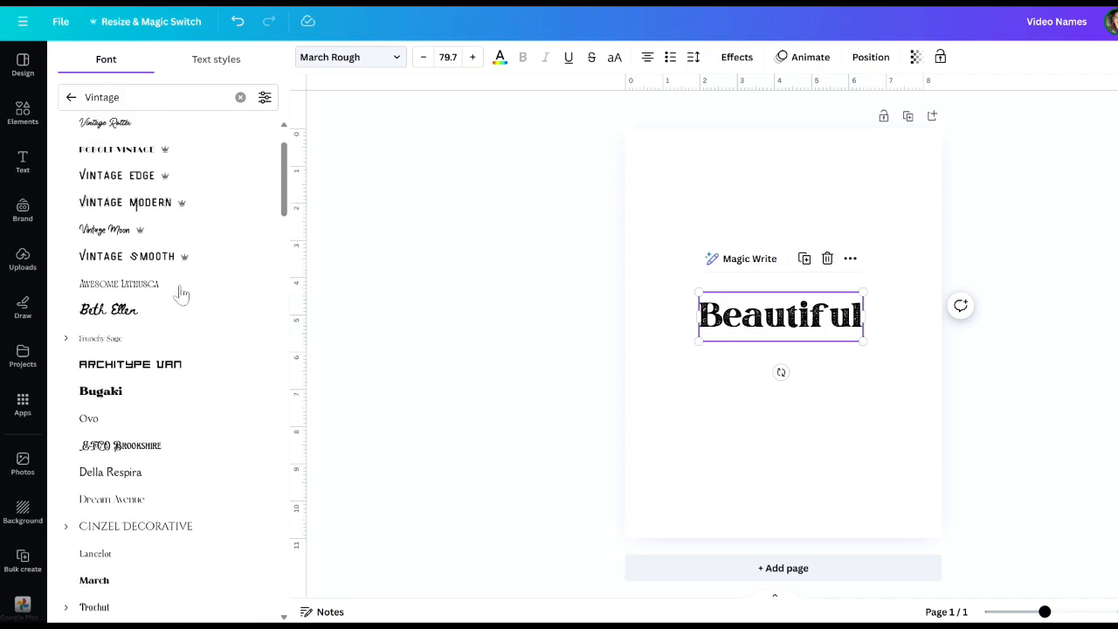
click(136, 447)
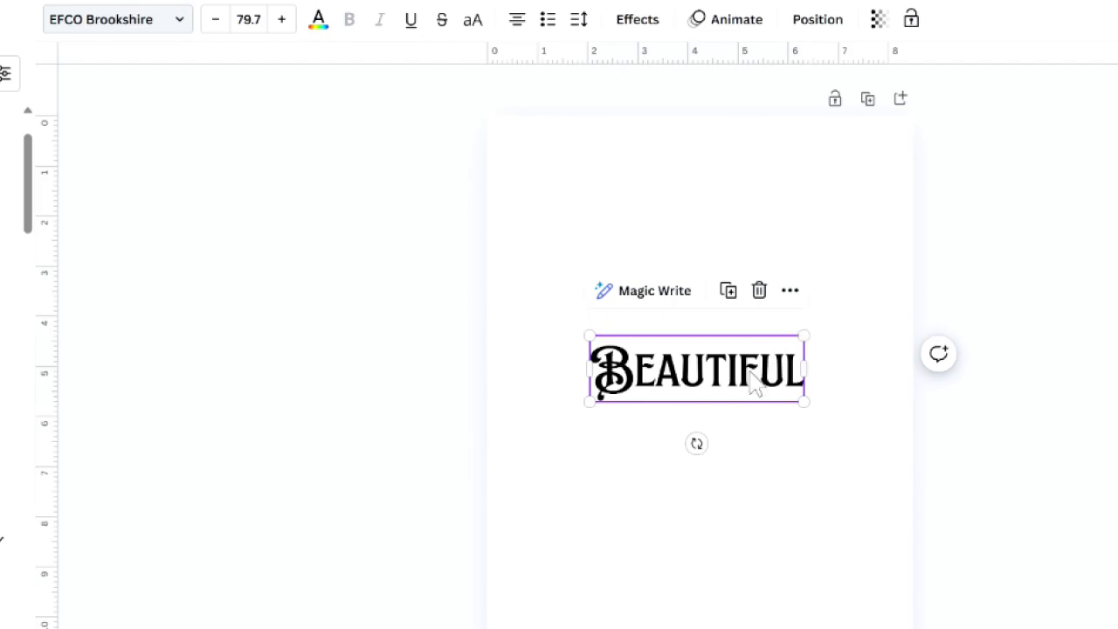
Move the word "Beautiful" to the page's upper-left corner and shrink it to a font size of about 48
click(705, 374)
drag(706, 373, 633, 201)
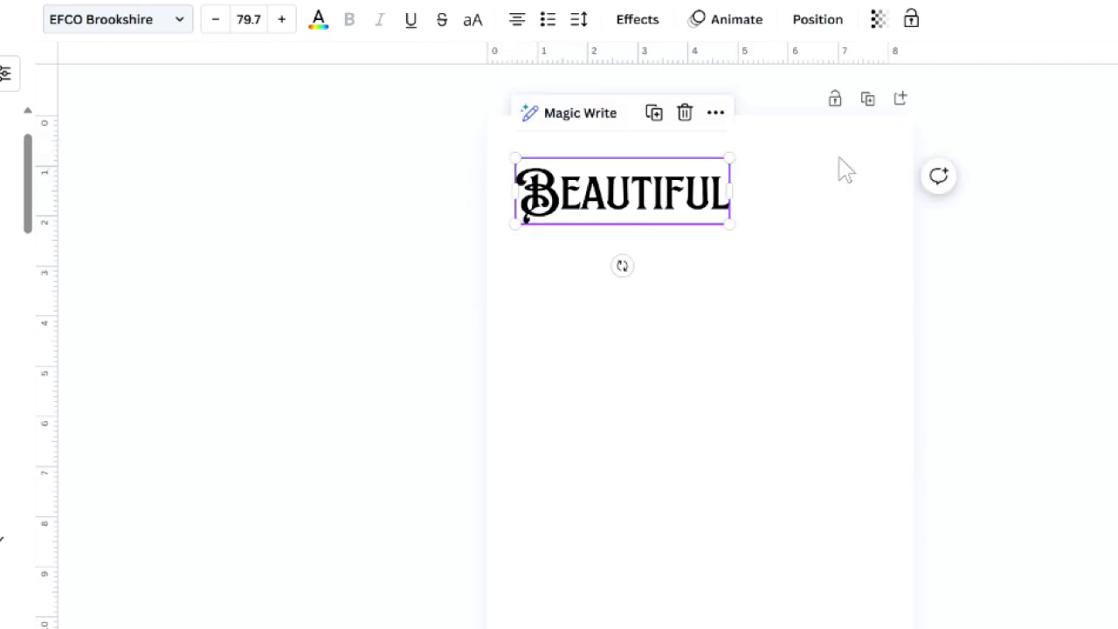
drag(609, 175, 607, 158)
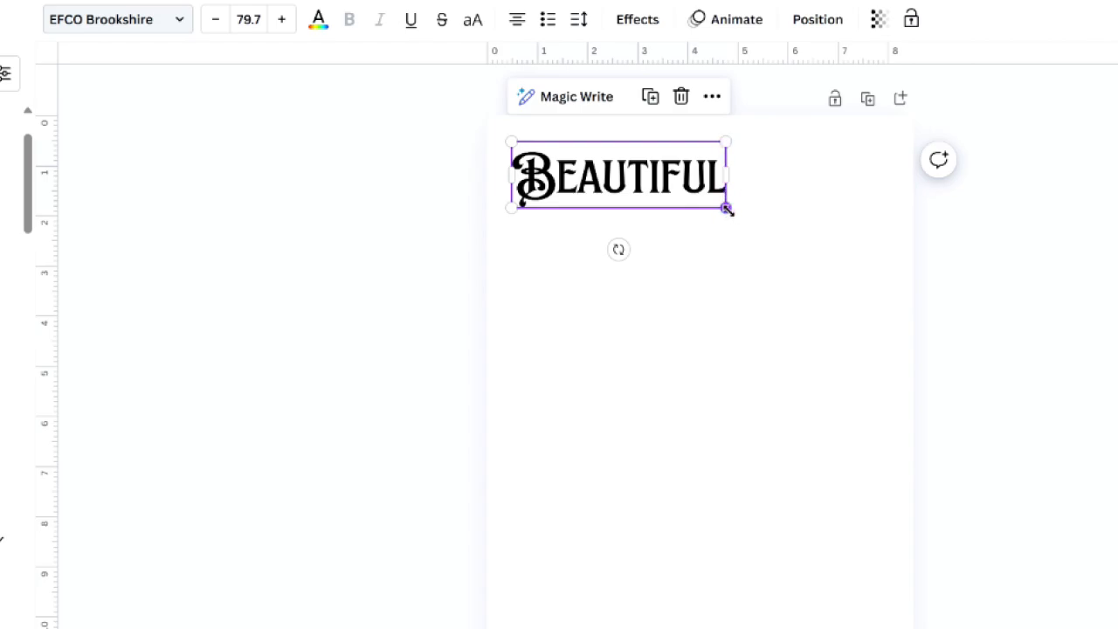
drag(726, 209, 594, 181)
drag(601, 186, 632, 231)
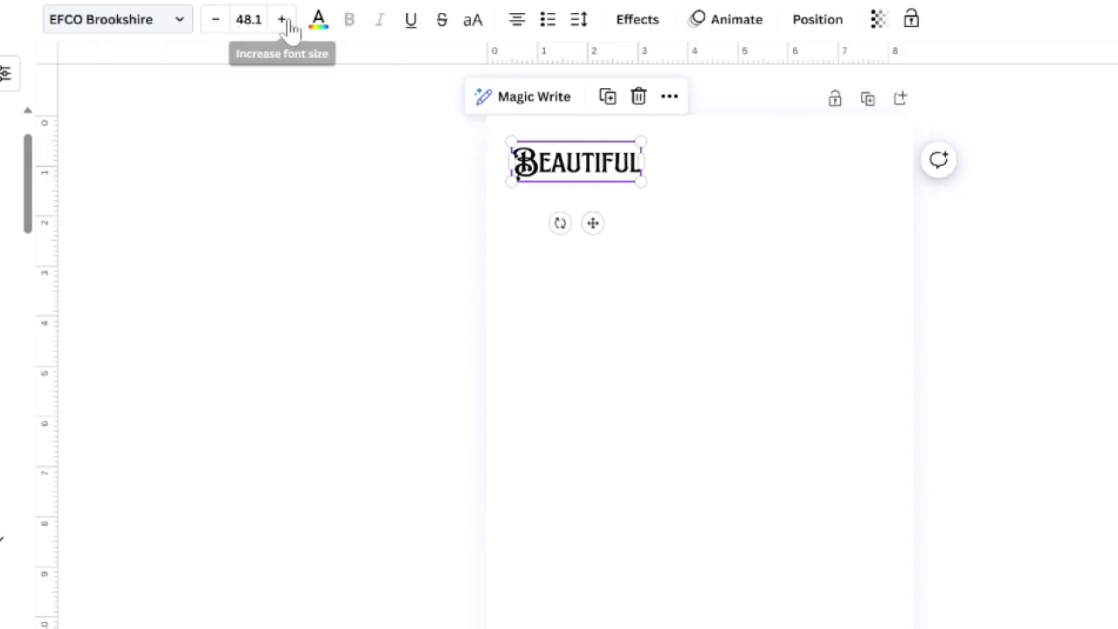
Try smaller and larger font sizes for "Beautiful" in single steps, ending at 49.1
click(216, 19)
click(216, 19)
click(215, 19)
click(215, 19)
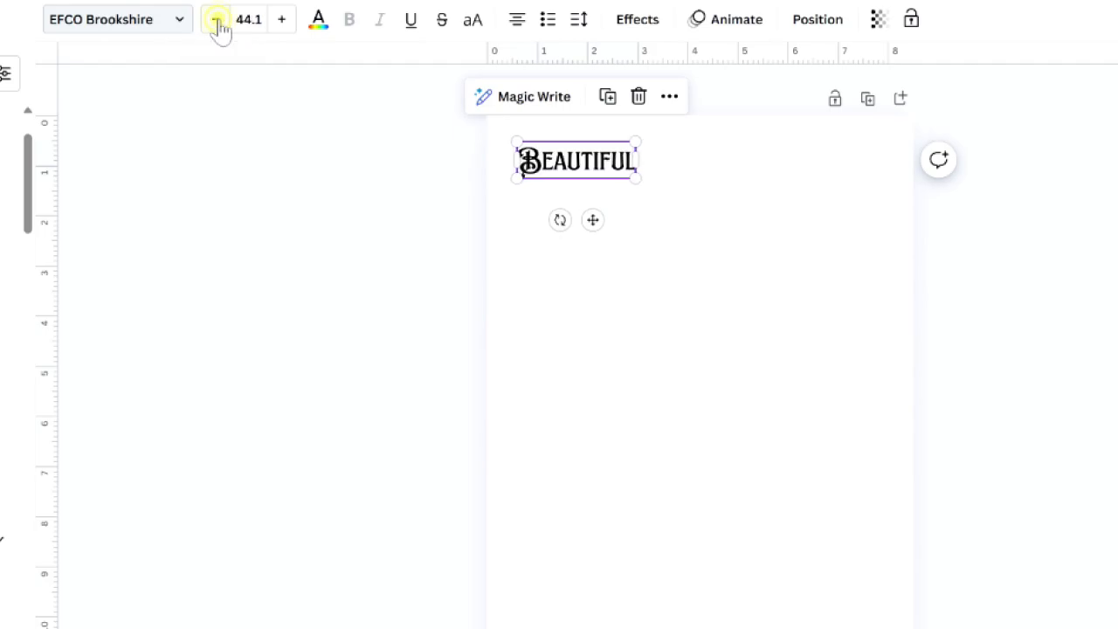
click(216, 20)
click(215, 19)
click(216, 19)
click(215, 19)
click(281, 19)
click(281, 19)
click(281, 19)
click(281, 19)
click(281, 19)
click(282, 20)
click(281, 20)
click(281, 19)
click(281, 20)
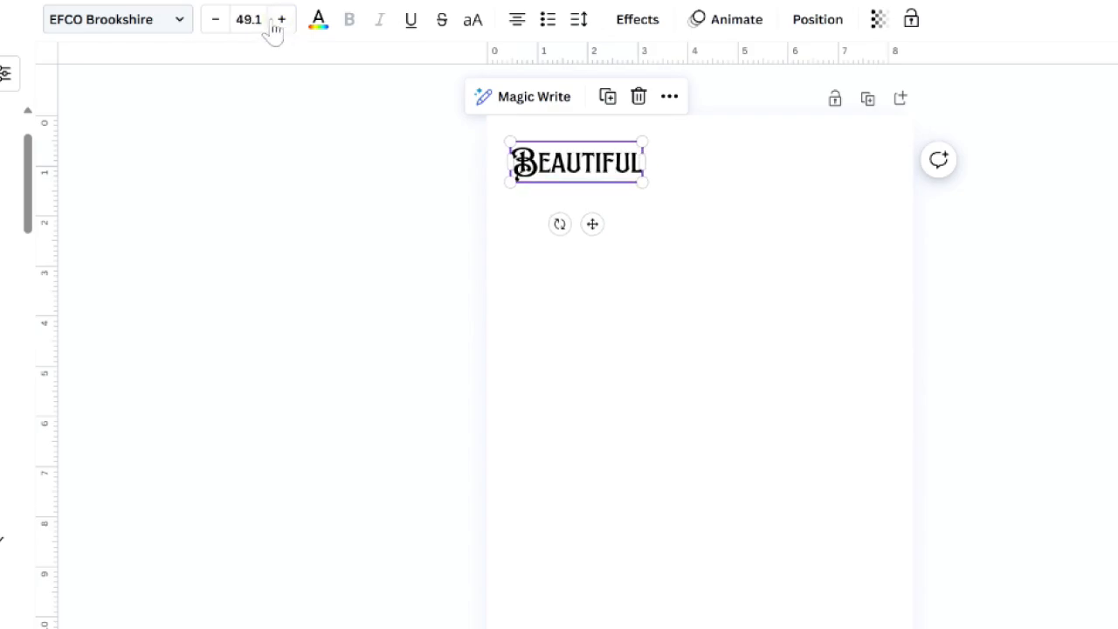
Set the font size of "Beautiful" to 35 and deselect the text
click(257, 19)
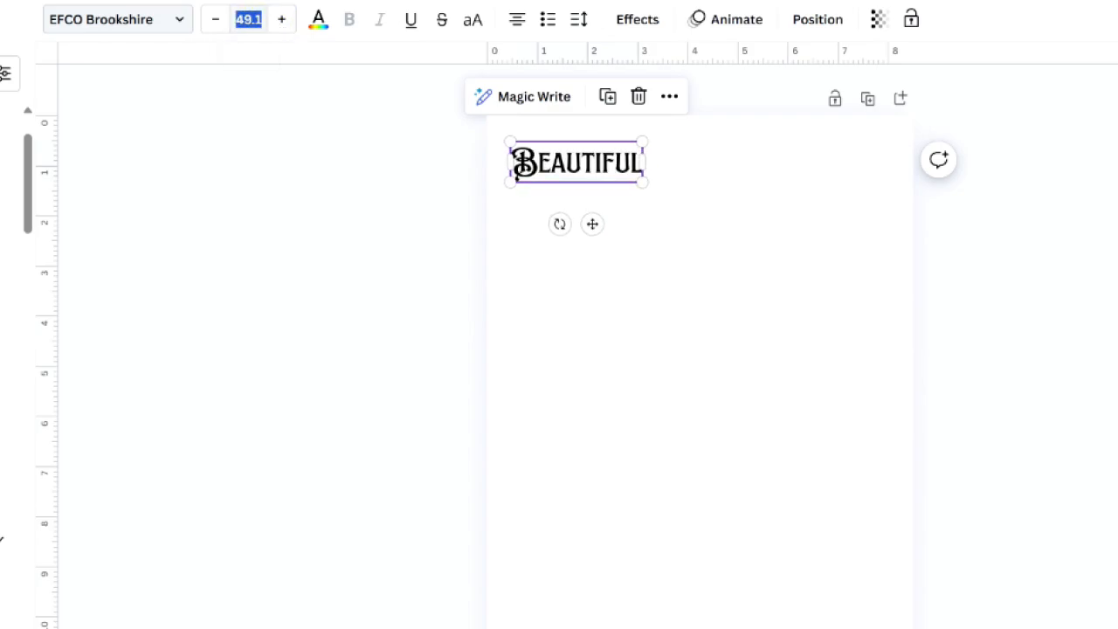
text(35)
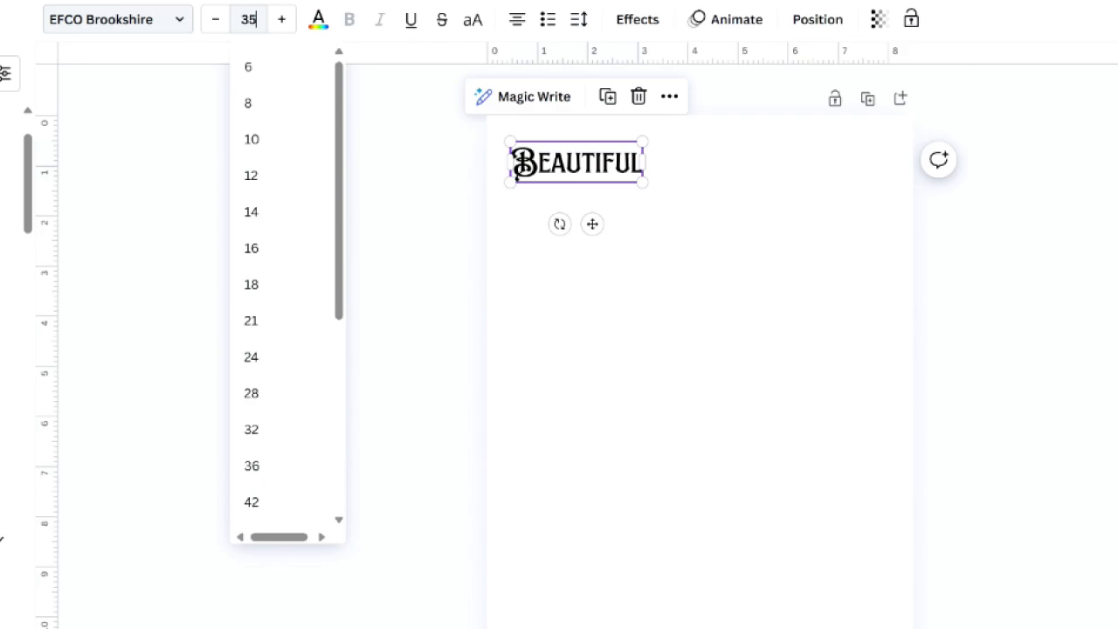
key(Return)
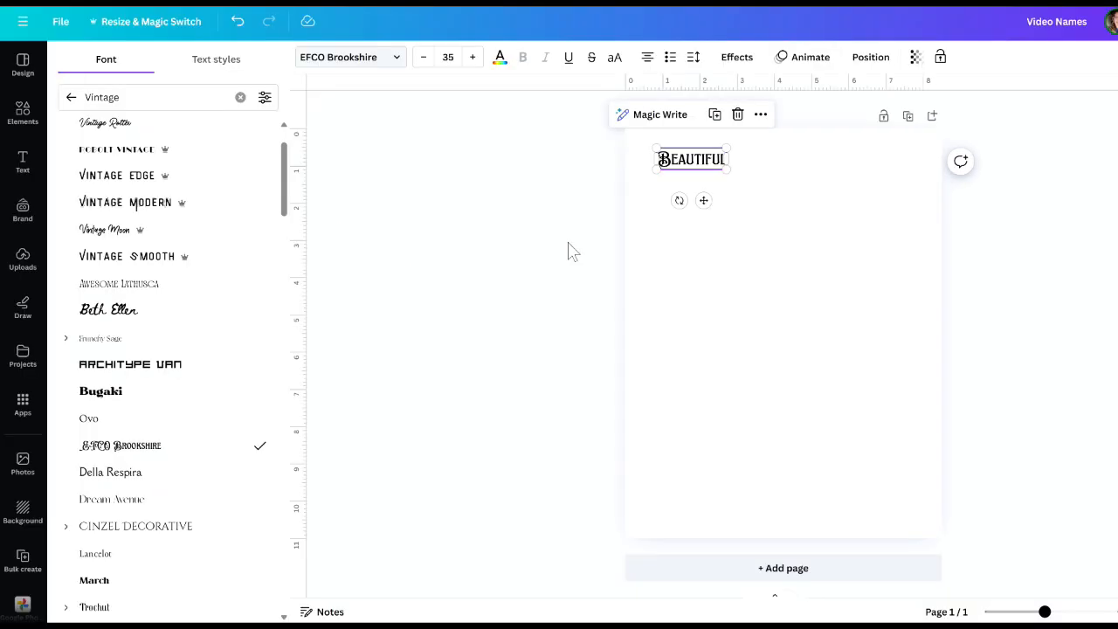
click(723, 244)
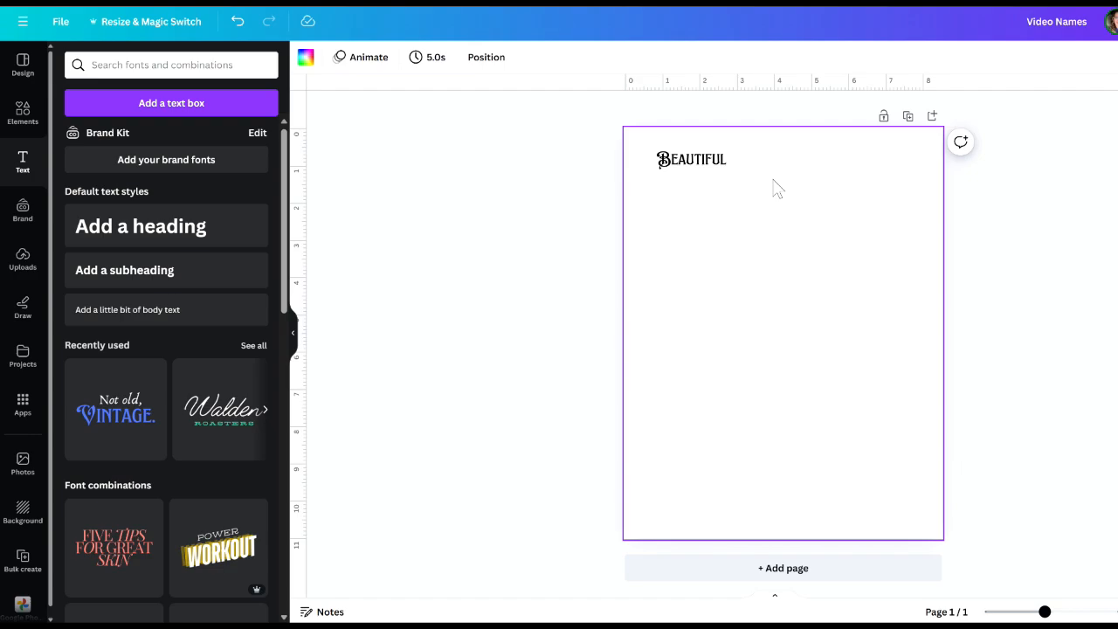
Try to paste a copy of "Beautiful" onto the page and undo the paste
right_click(700, 167)
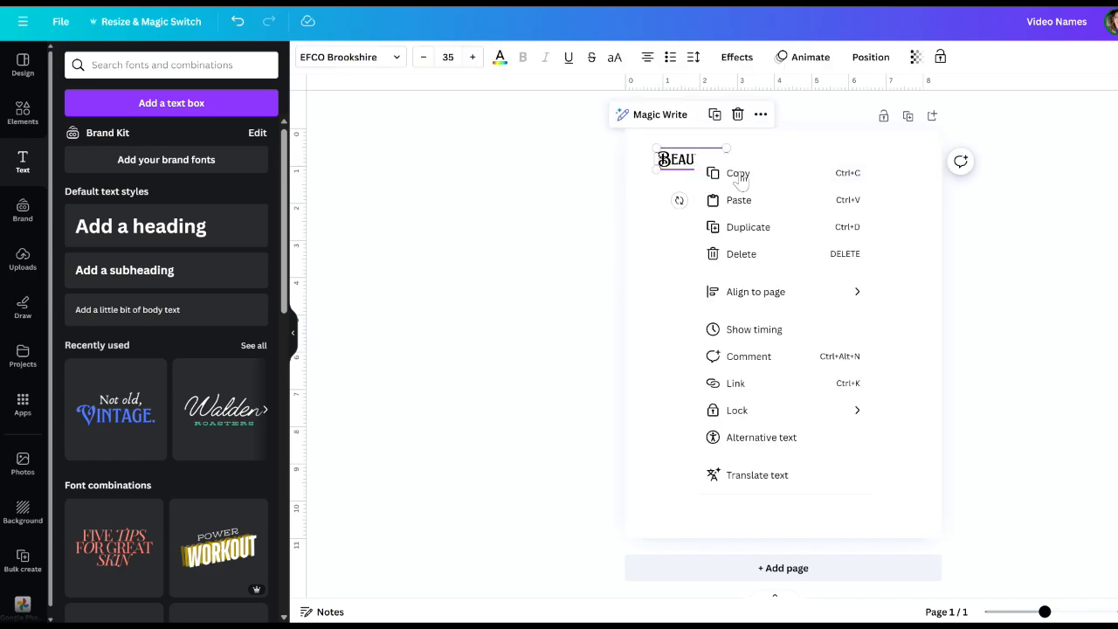
click(669, 264)
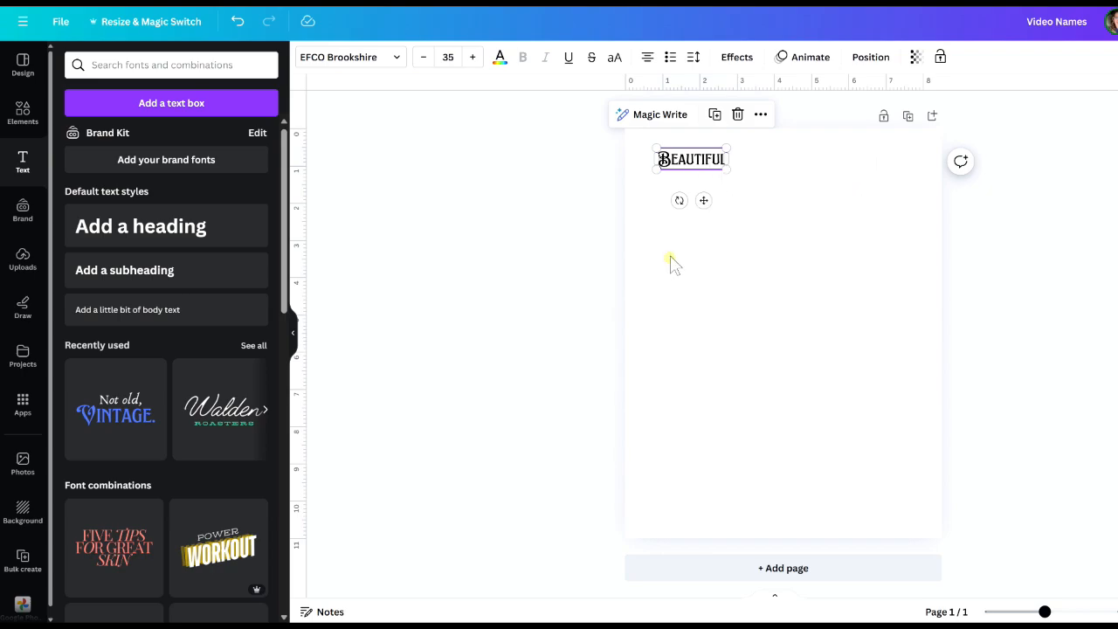
right_click(747, 166)
click(799, 214)
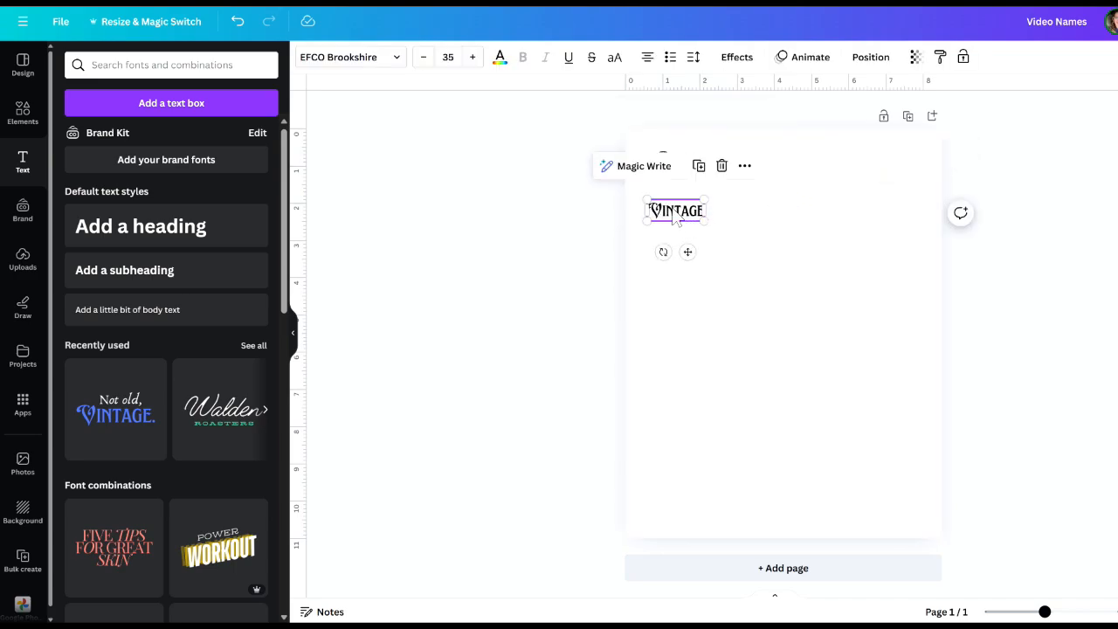
click(238, 24)
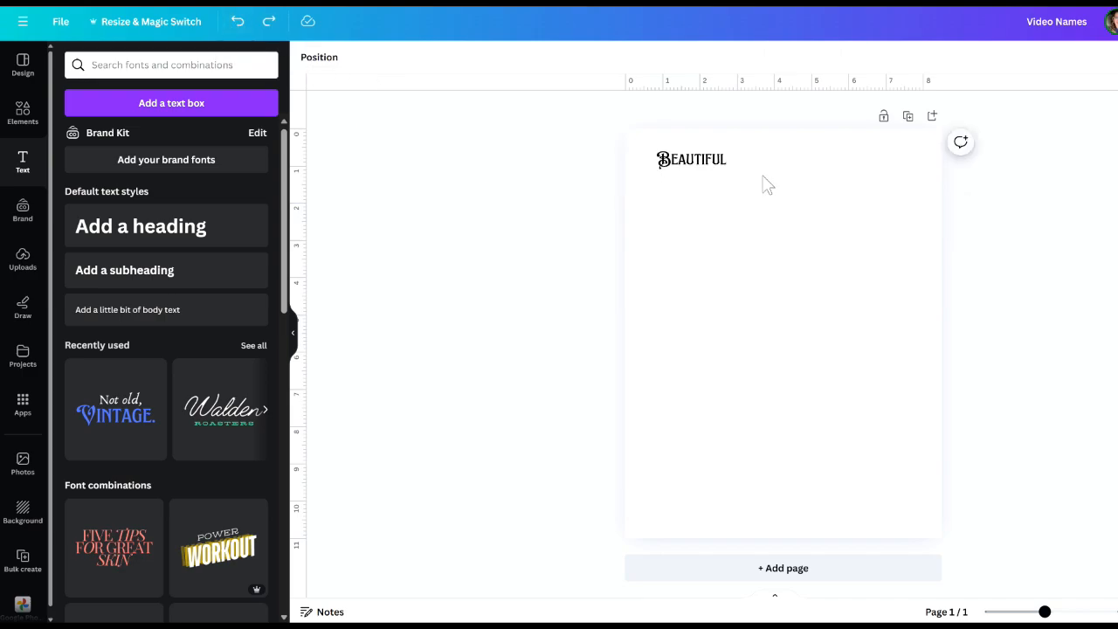
Copy the word "Beautiful", paste it on the page, and place the duplicate to the right of the original at the same height
click(691, 170)
right_click(692, 170)
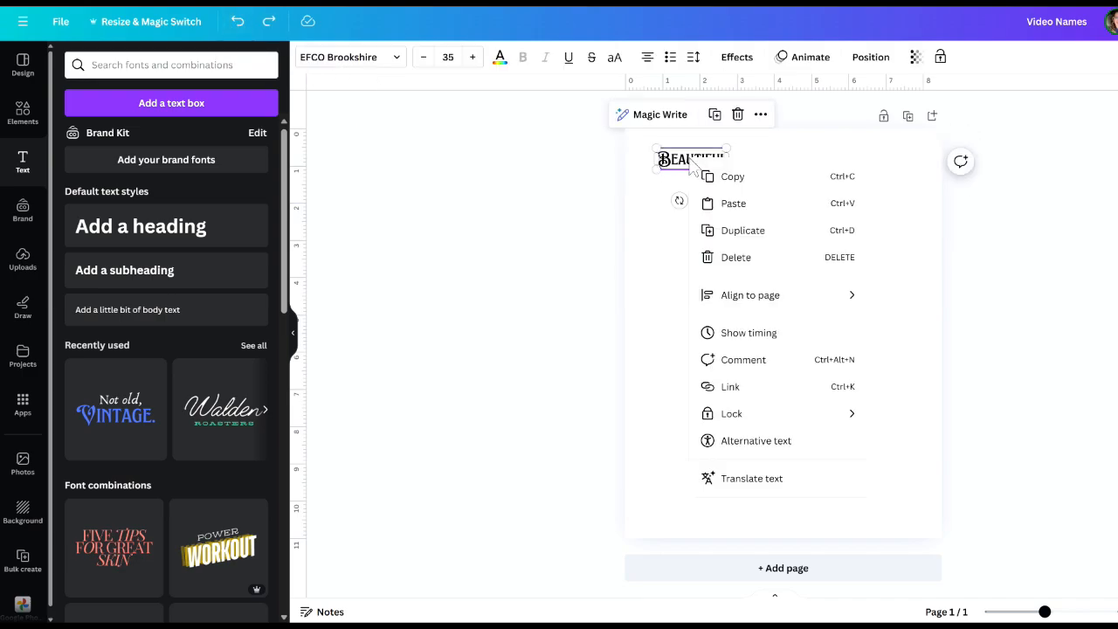
click(745, 182)
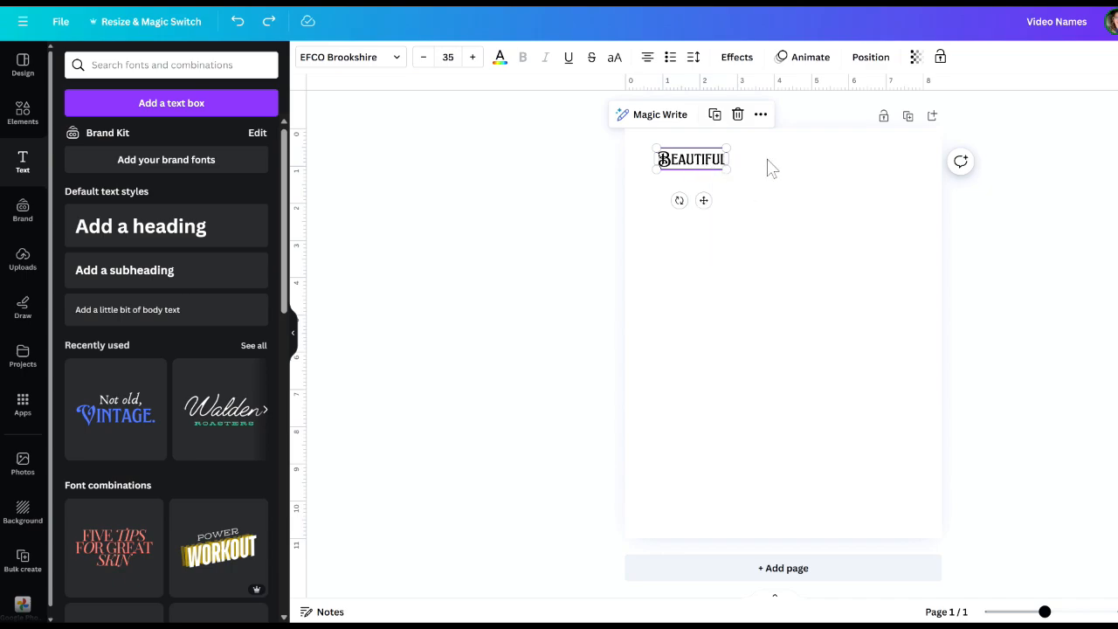
right_click(769, 168)
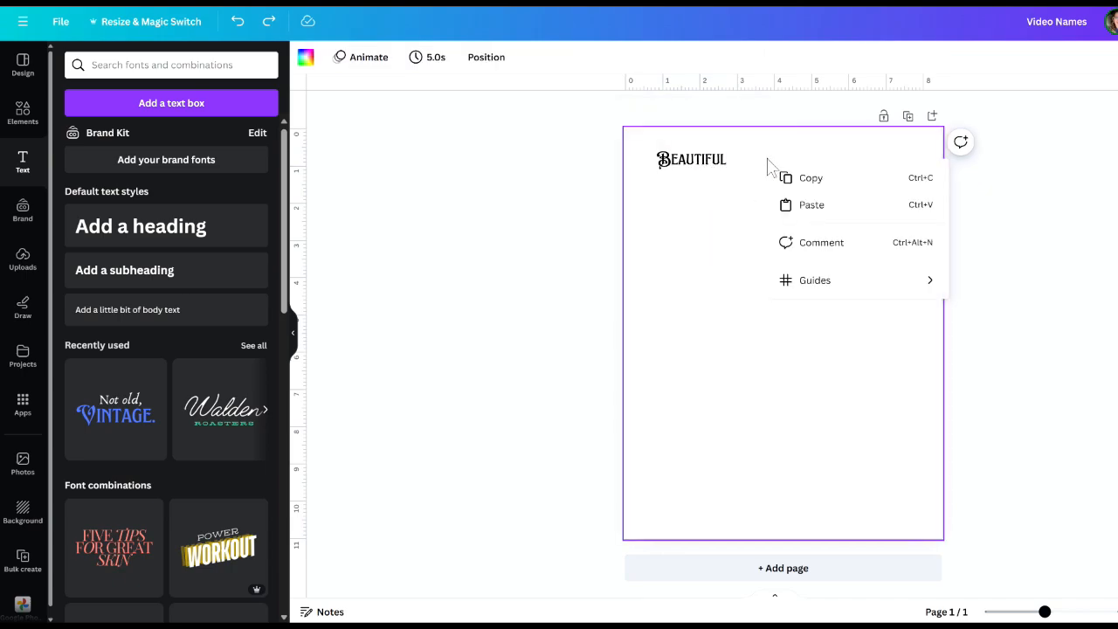
click(821, 206)
drag(693, 167, 782, 156)
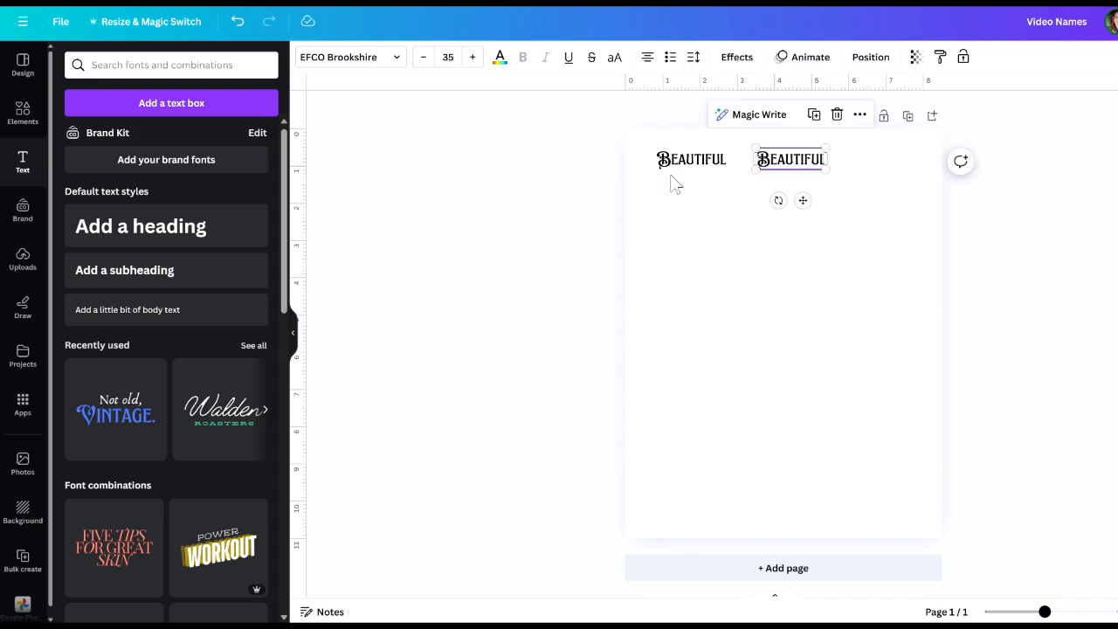
Paste a third "Beautiful" and align it to the right of the second, with equal gaps of about 0.79 between the words
right_click(854, 167)
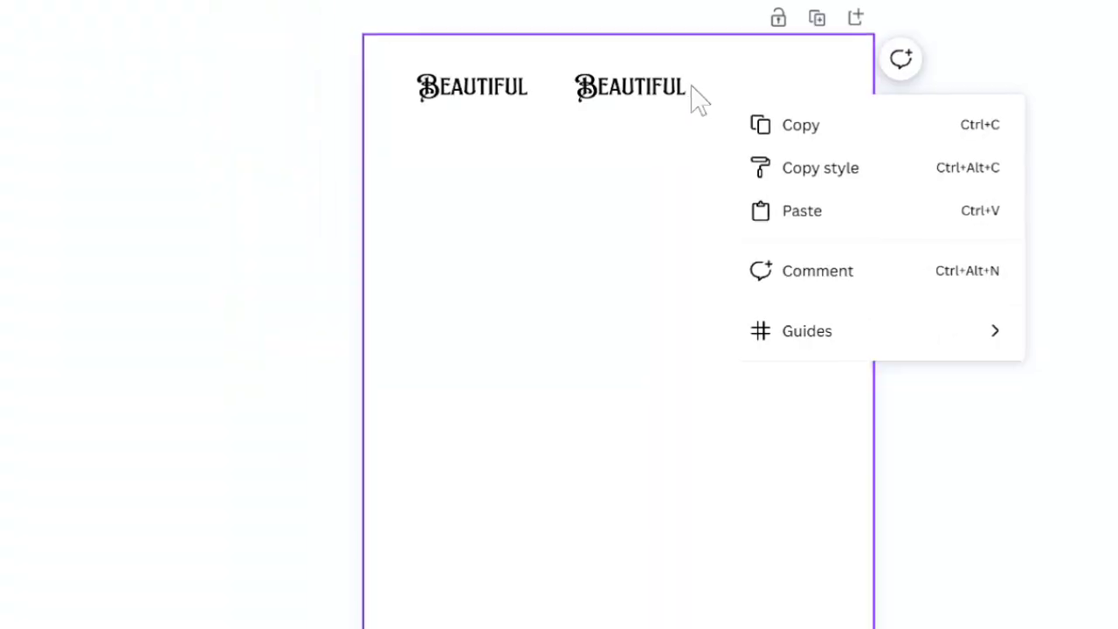
click(813, 214)
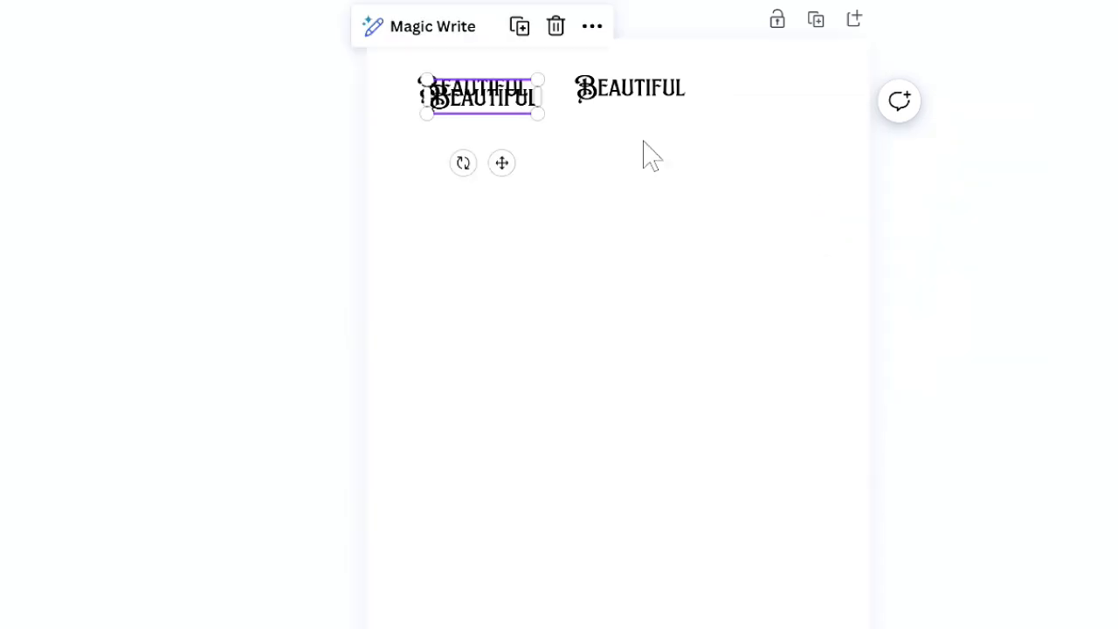
drag(498, 109, 773, 89)
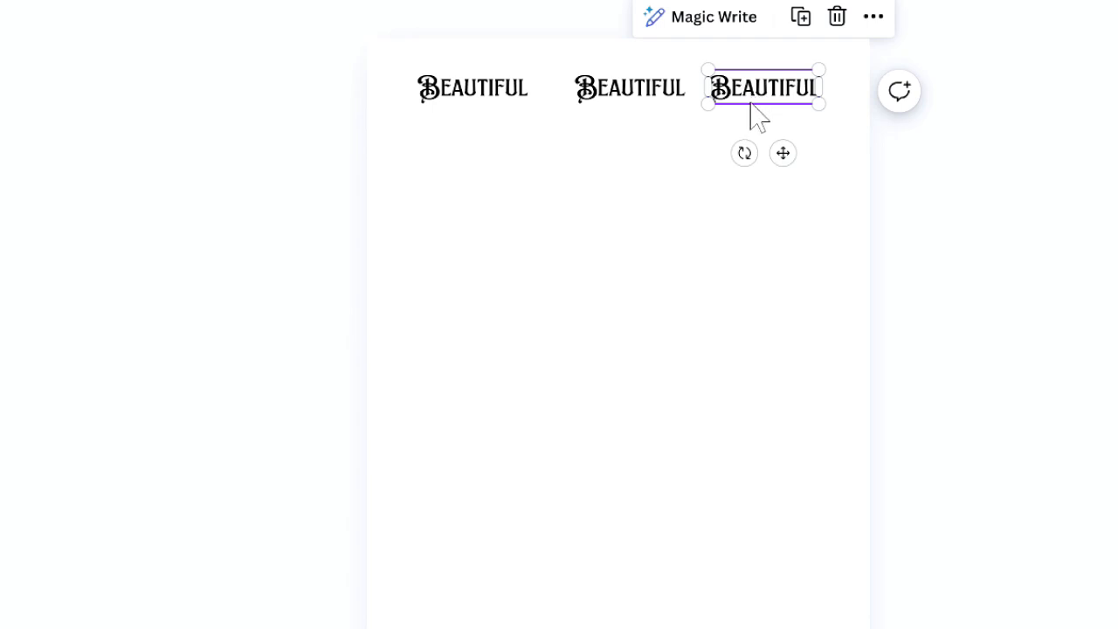
mouse_move(765, 106)
mouse_down()
mouse_move(736, 96)
mouse_move(783, 98)
mouse_up()
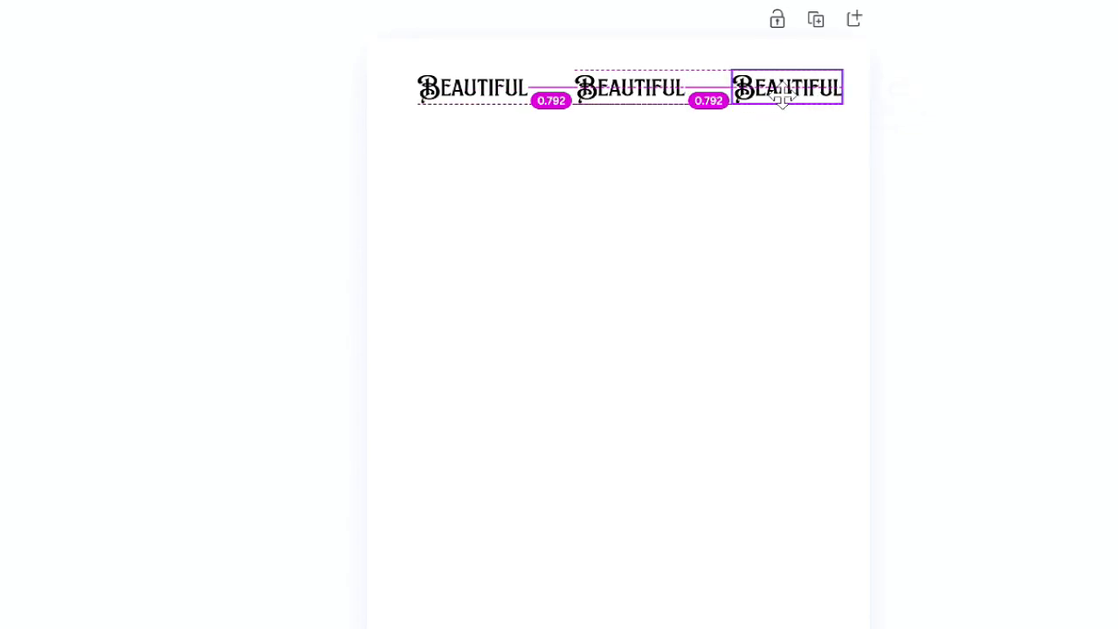
mouse_move(782, 98)
mouse_down()
mouse_move(754, 96)
mouse_move(788, 96)
mouse_up()
mouse_move(789, 97)
mouse_down()
mouse_move(766, 96)
mouse_move(785, 99)
mouse_up()
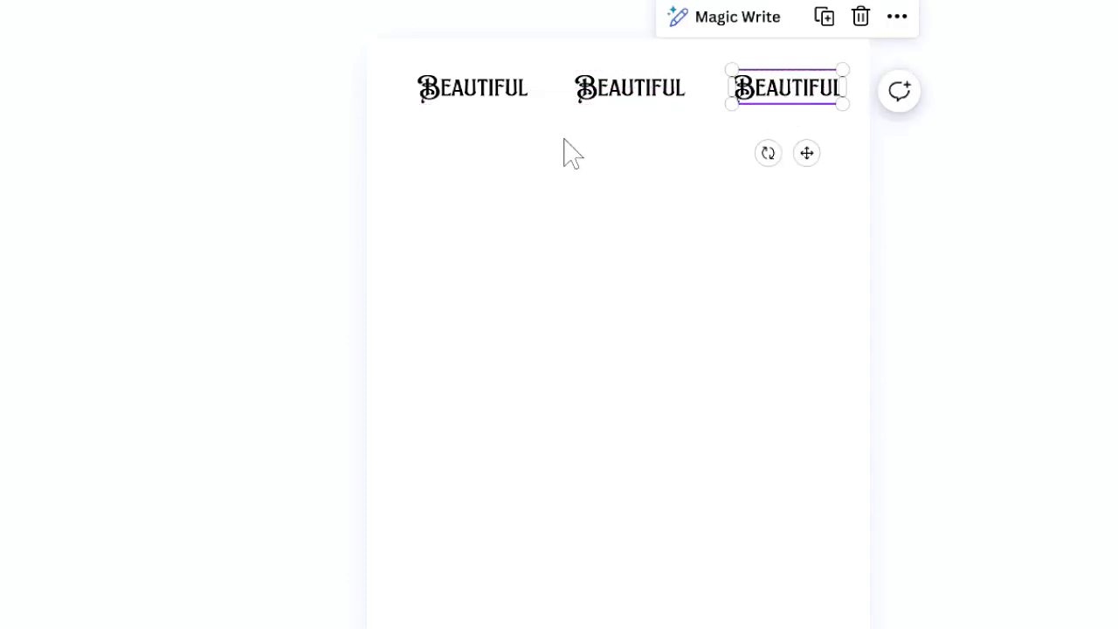
Paste another copy of "Beautiful" and place it directly below the first word to start a second row
click(432, 168)
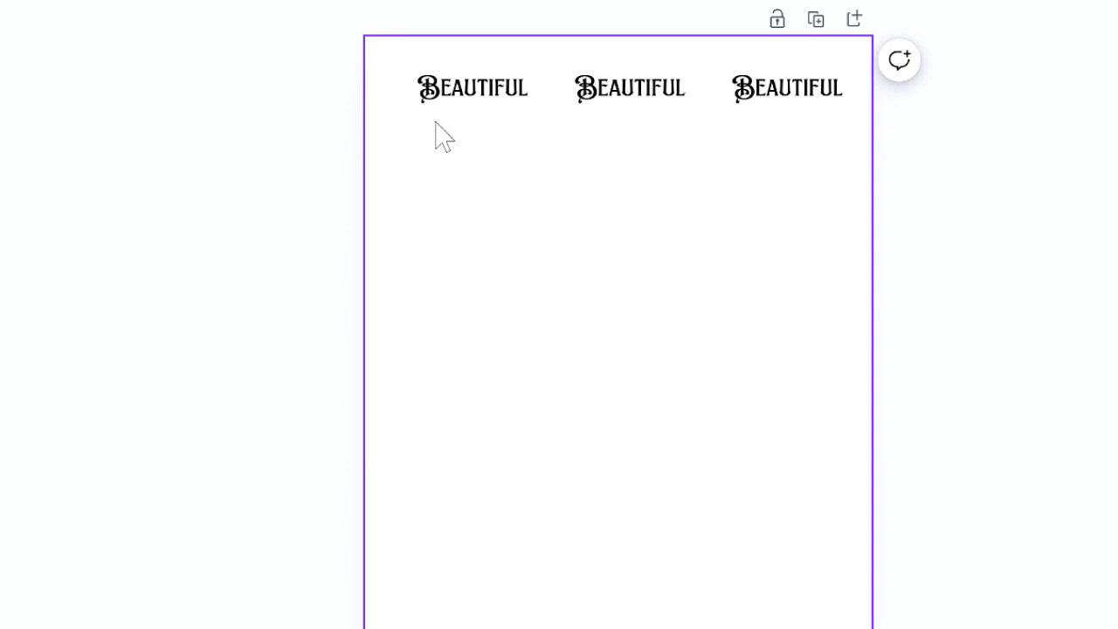
click(464, 158)
click(464, 157)
key(ctrl+v)
drag(499, 112, 495, 170)
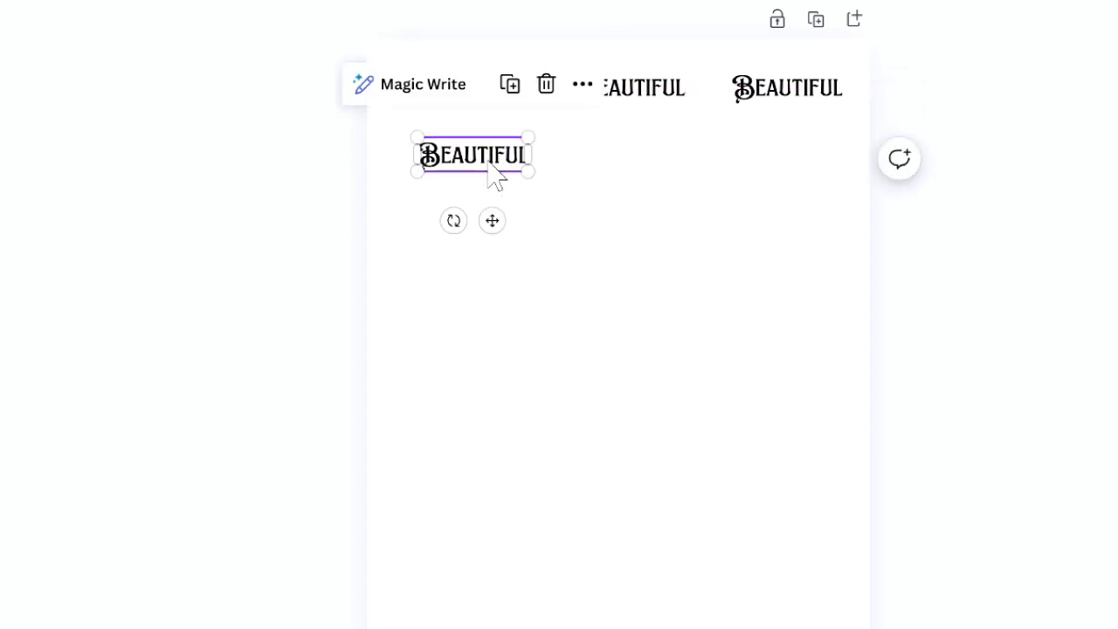
Replace the text of the second-row copy with "Vintage" and leave that text box selected
double_click(487, 159)
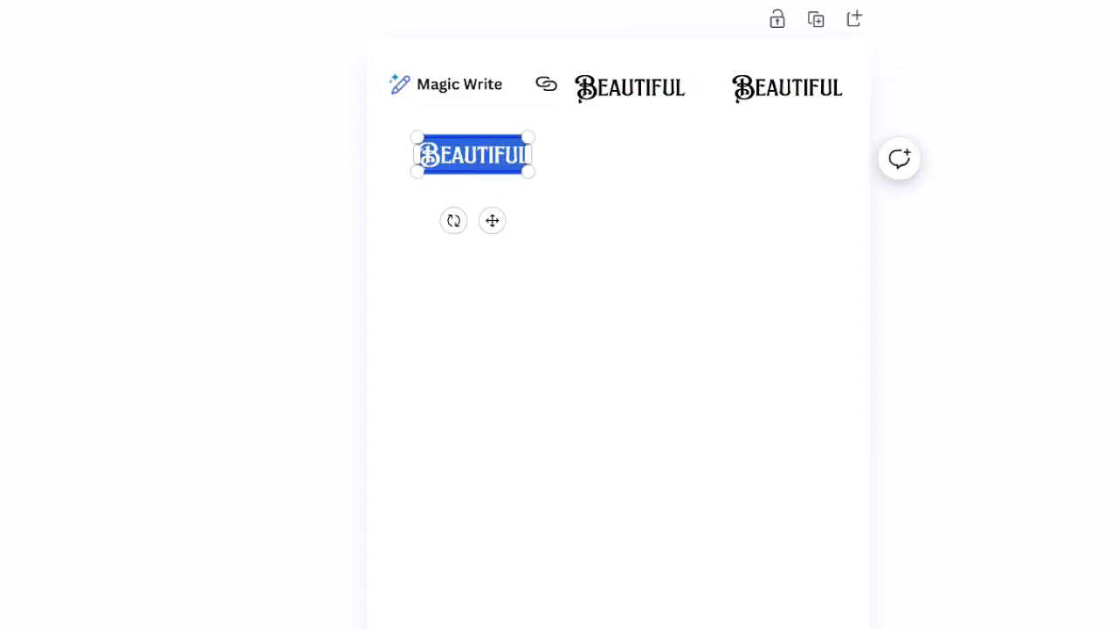
text(Vintage)
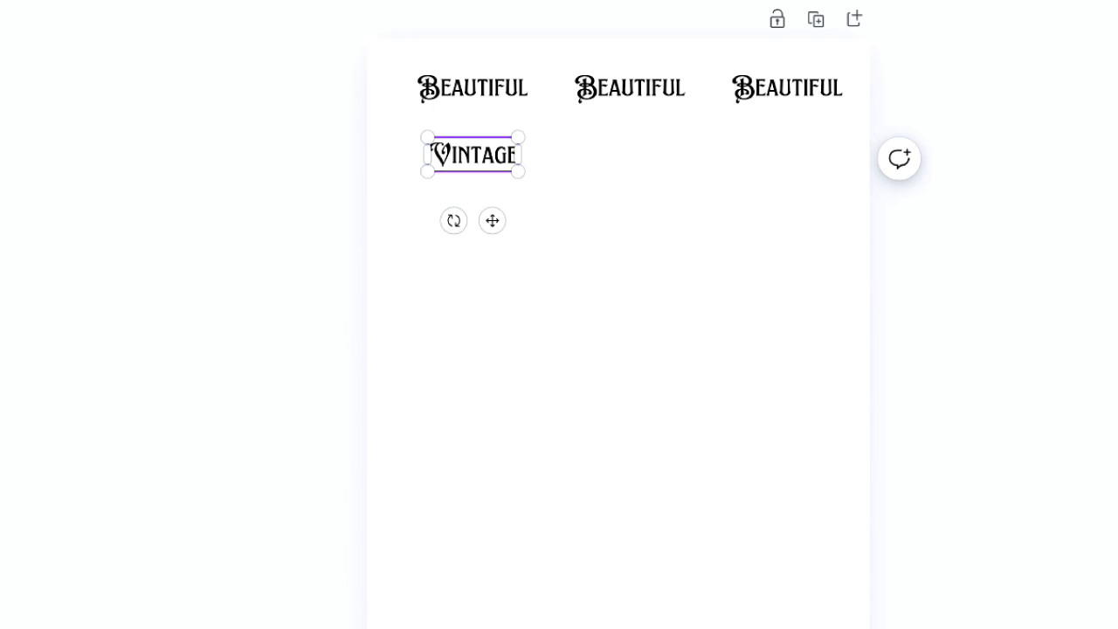
click(481, 342)
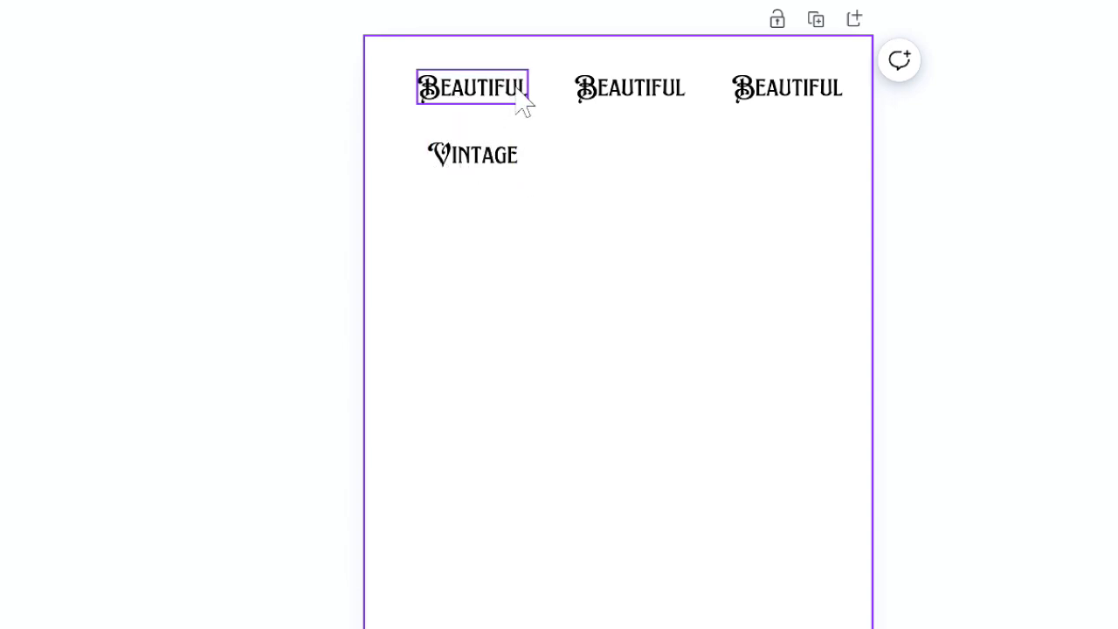
click(470, 165)
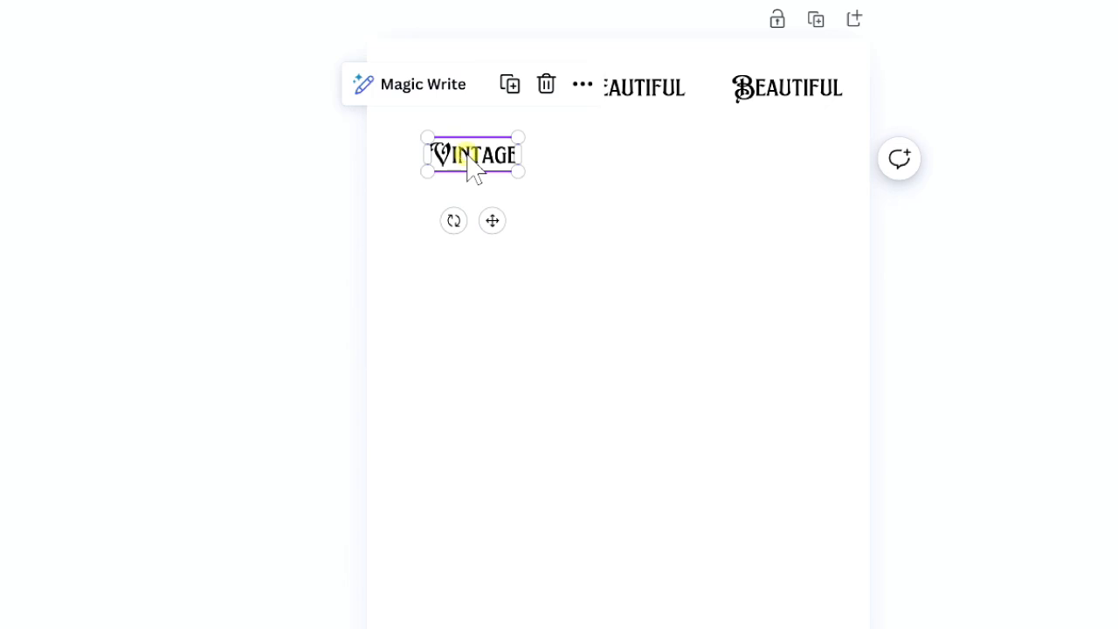
Align the second-row "Vintage" with the starting edge of the first "Beautiful" above it
drag(467, 158, 458, 156)
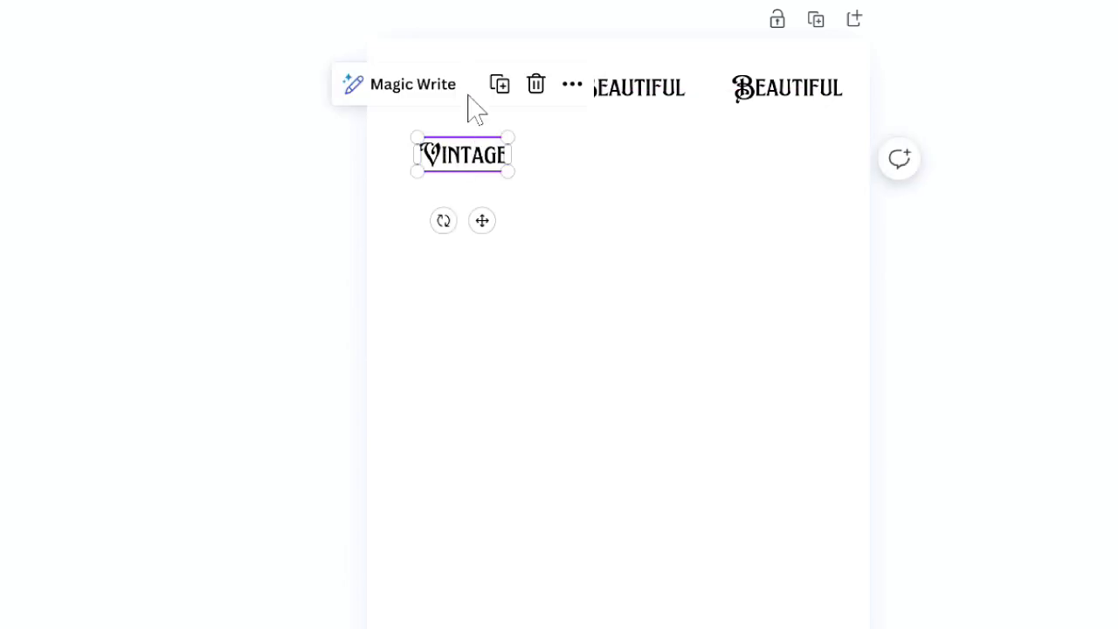
click(590, 404)
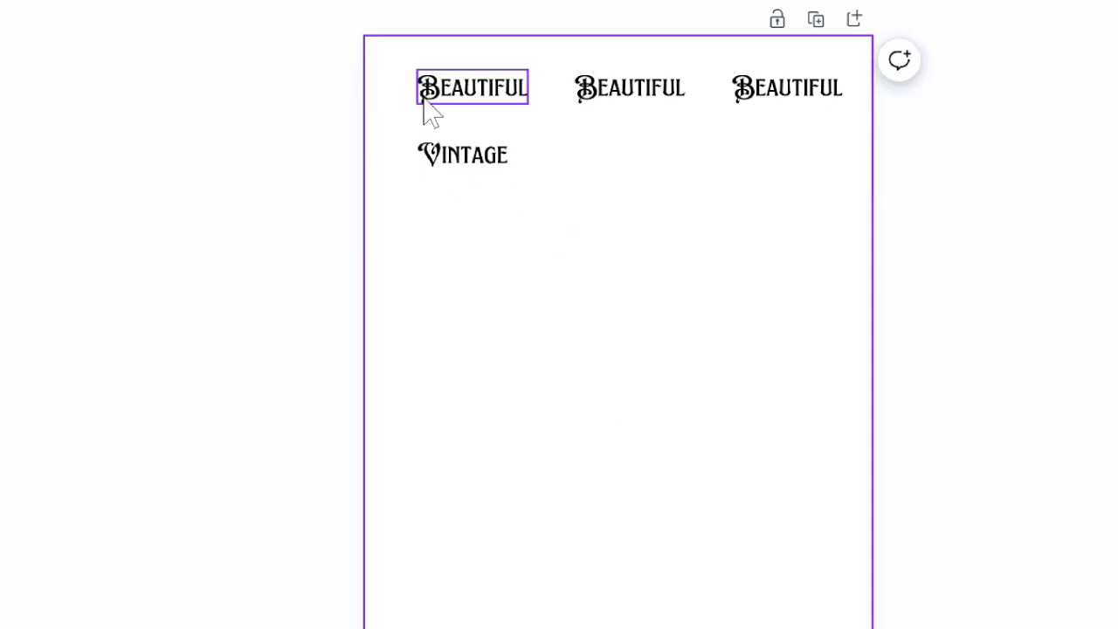
click(461, 161)
drag(461, 159, 448, 145)
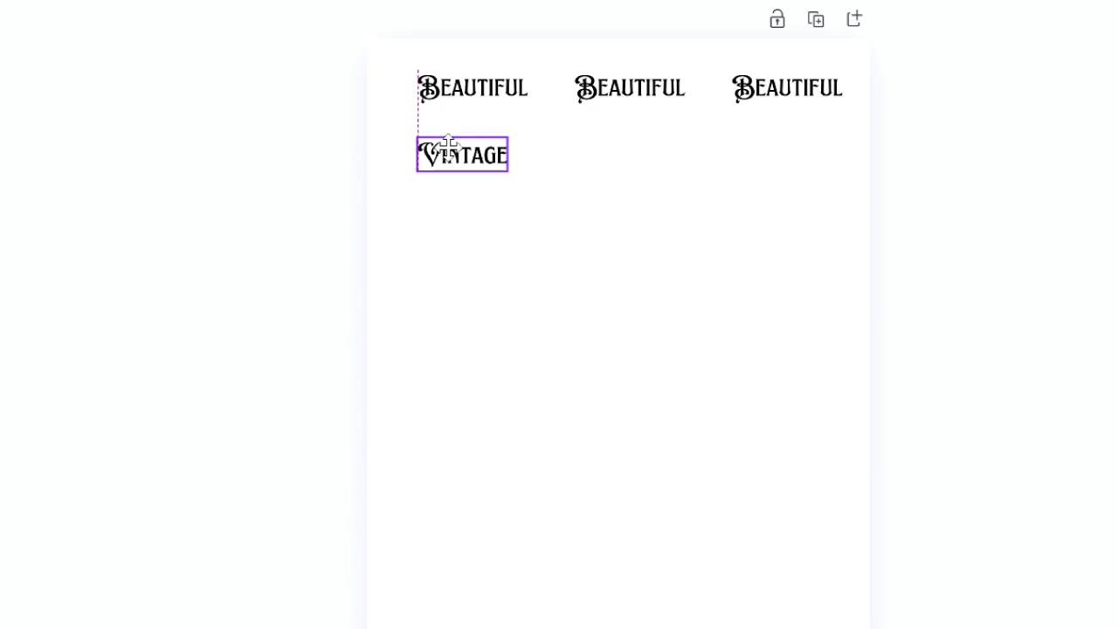
drag(448, 145, 449, 146)
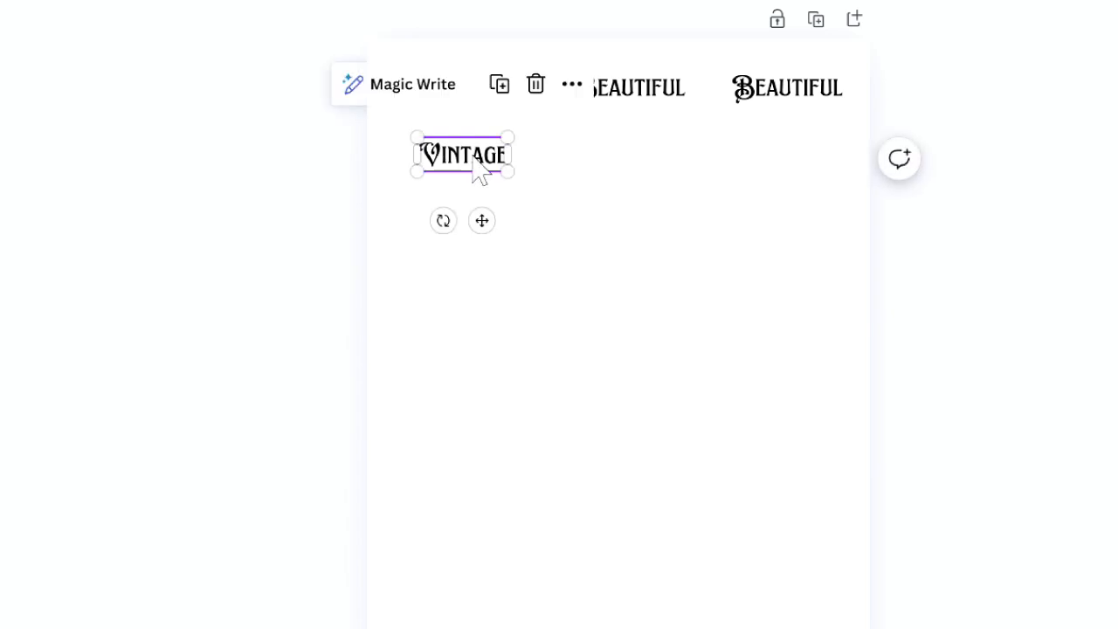
Copy "Vintage", paste two duplicates, and place them in the same row beneath the second and third "Beautiful"
right_click(479, 172)
click(562, 194)
right_click(483, 170)
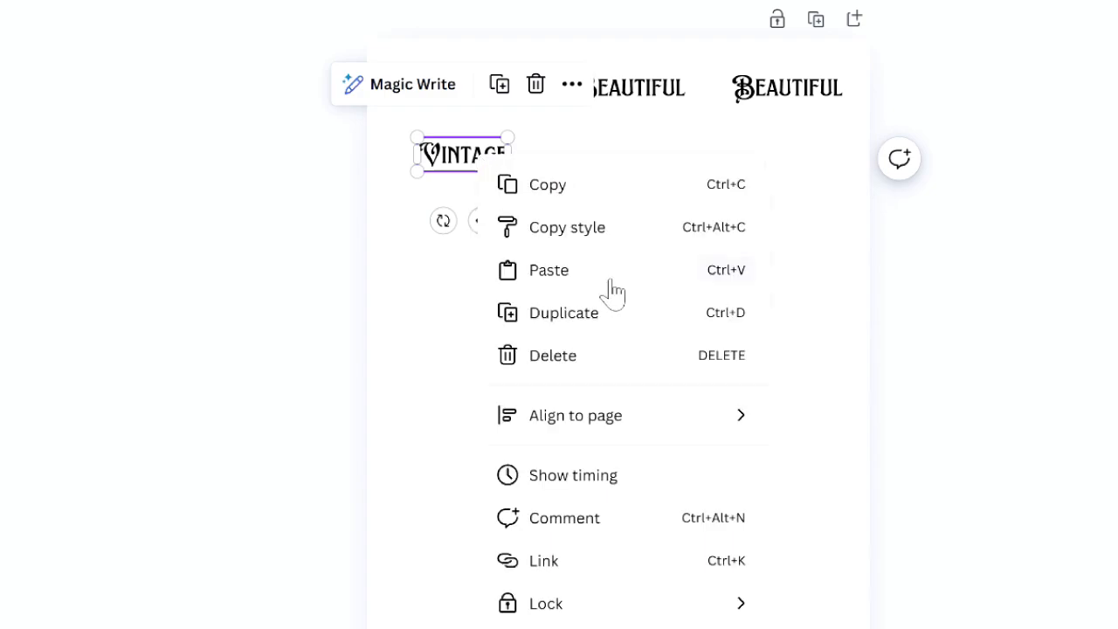
click(578, 272)
right_click(473, 183)
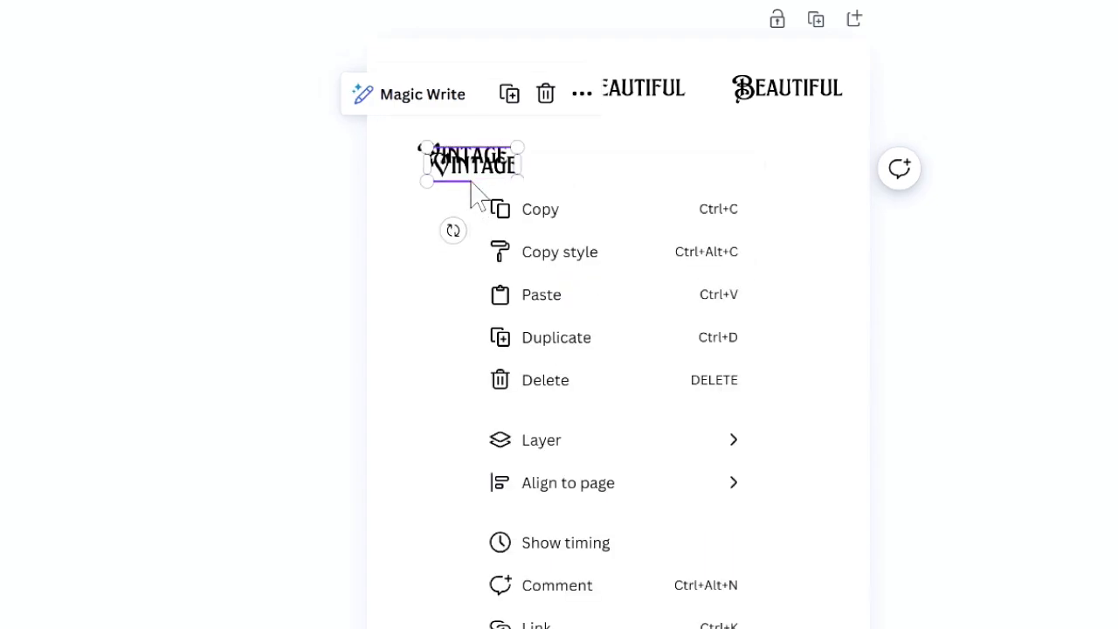
click(569, 309)
drag(473, 177, 609, 155)
drag(486, 172, 792, 156)
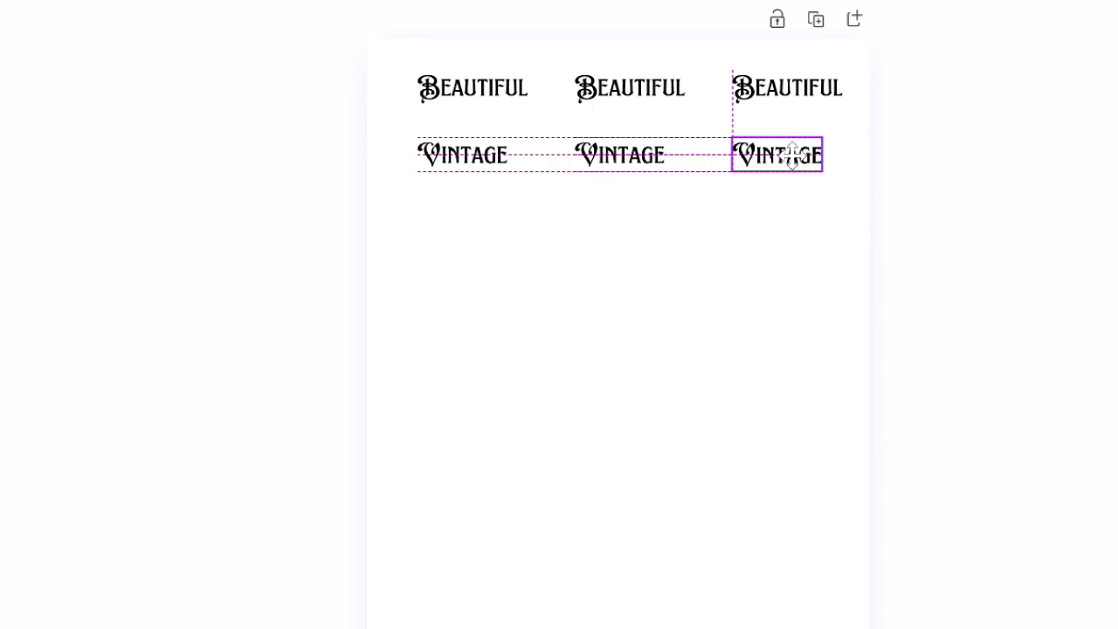
mouse_move(791, 155)
mouse_down()
mouse_move(743, 156)
mouse_move(787, 155)
mouse_up()
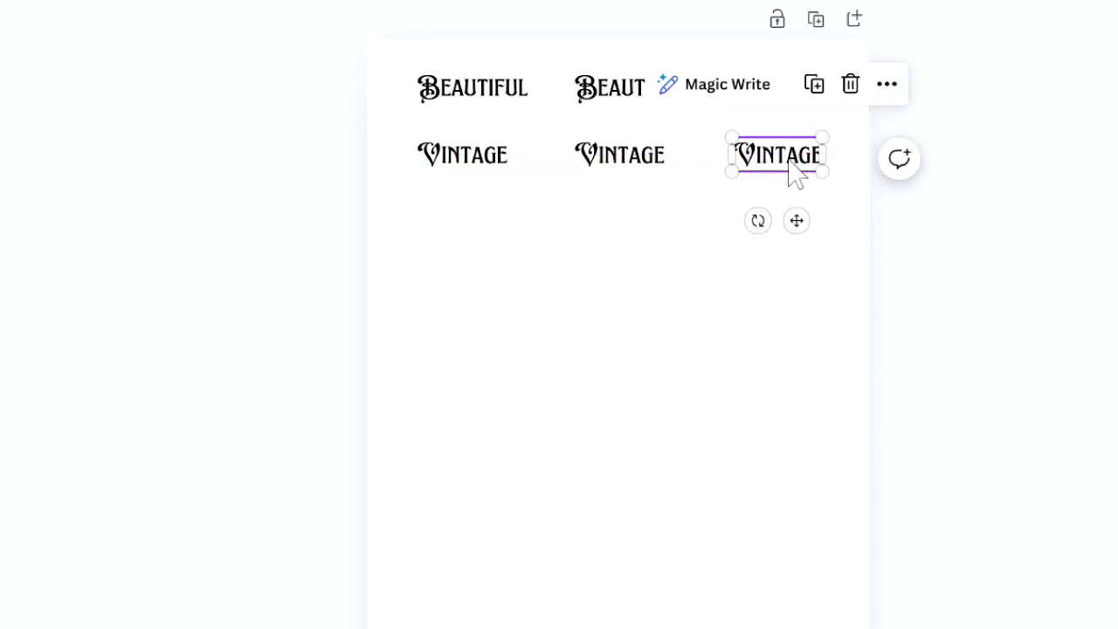
click(514, 369)
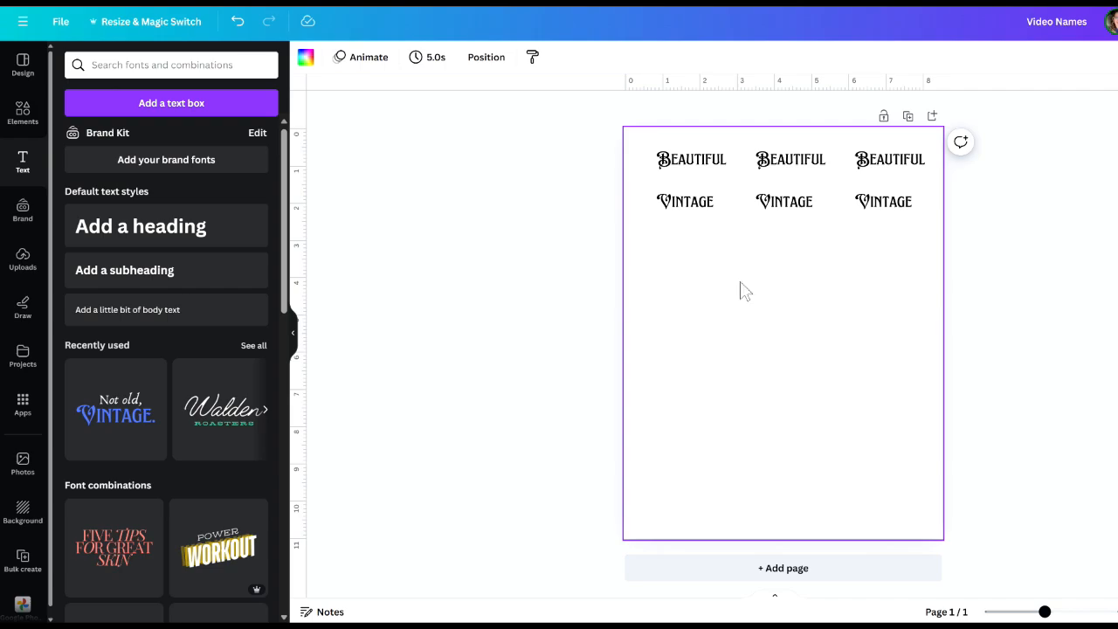
Add a new text box in the middle of the page and enlarge its text to size 43.5
click(206, 87)
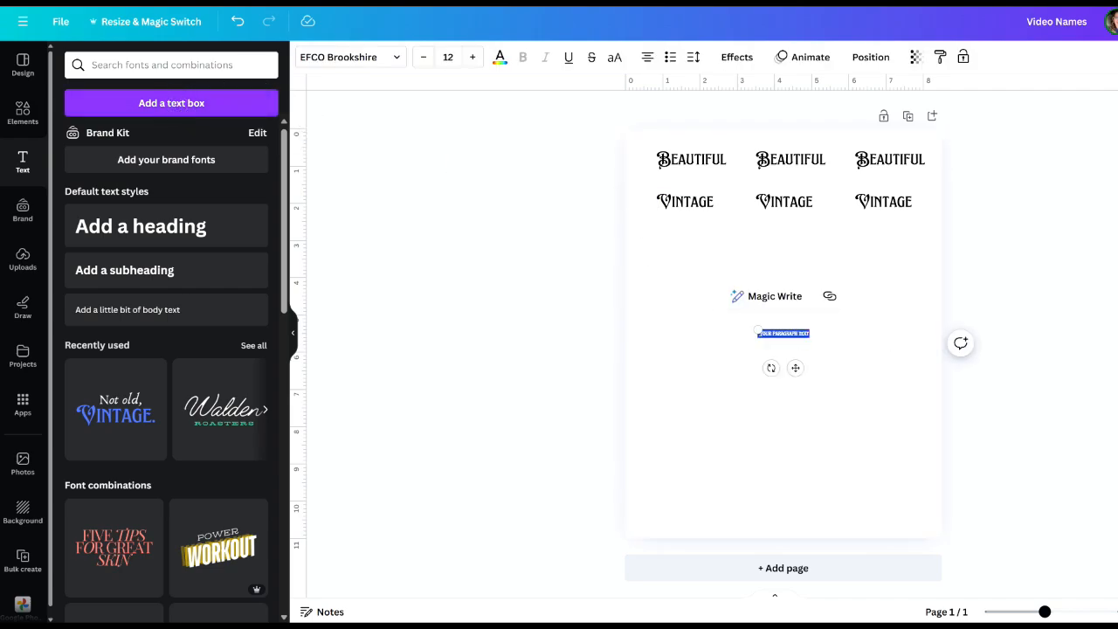
drag(753, 329, 656, 252)
drag(808, 314, 840, 311)
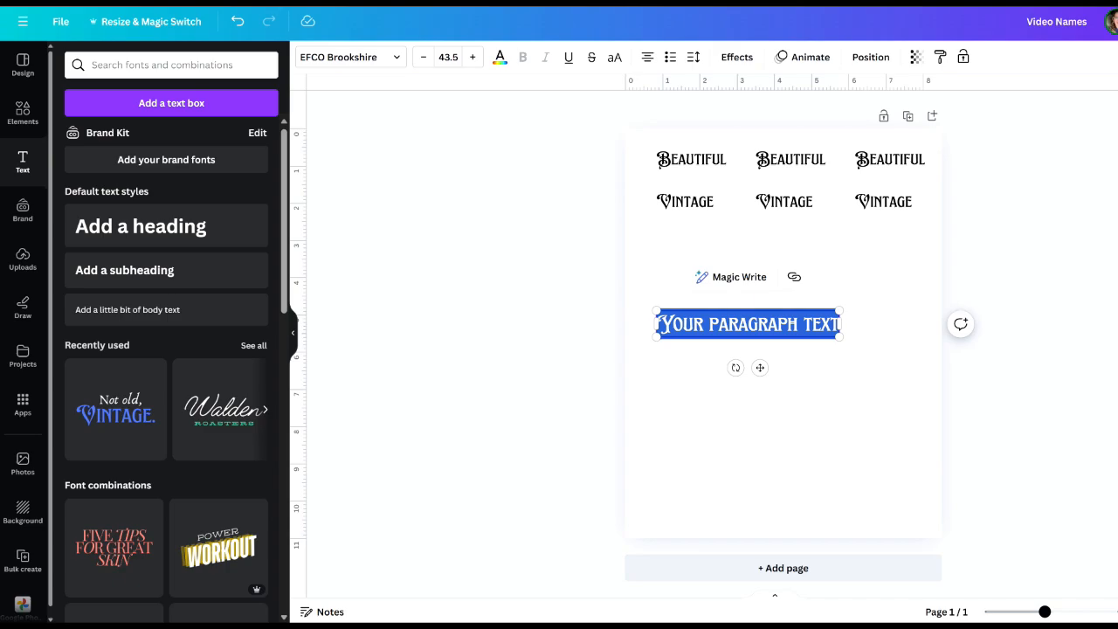
Replace the placeholder text with "Life is a Journey" and "not a race" on a second line
text(Life is a Journ)
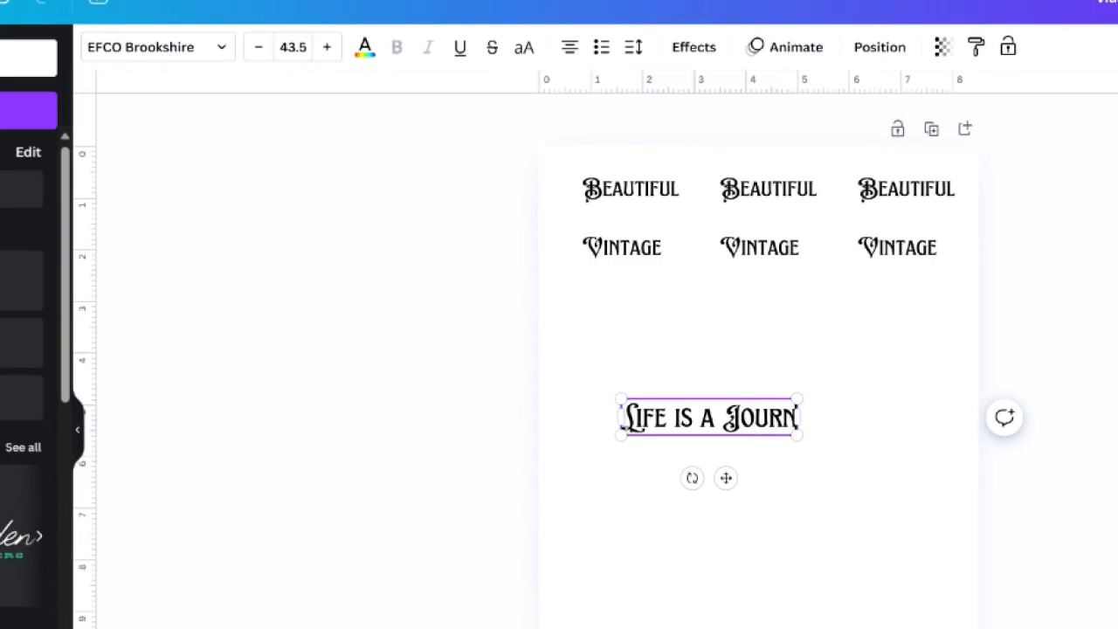
text(ey)
key(Return)
text(not a race)
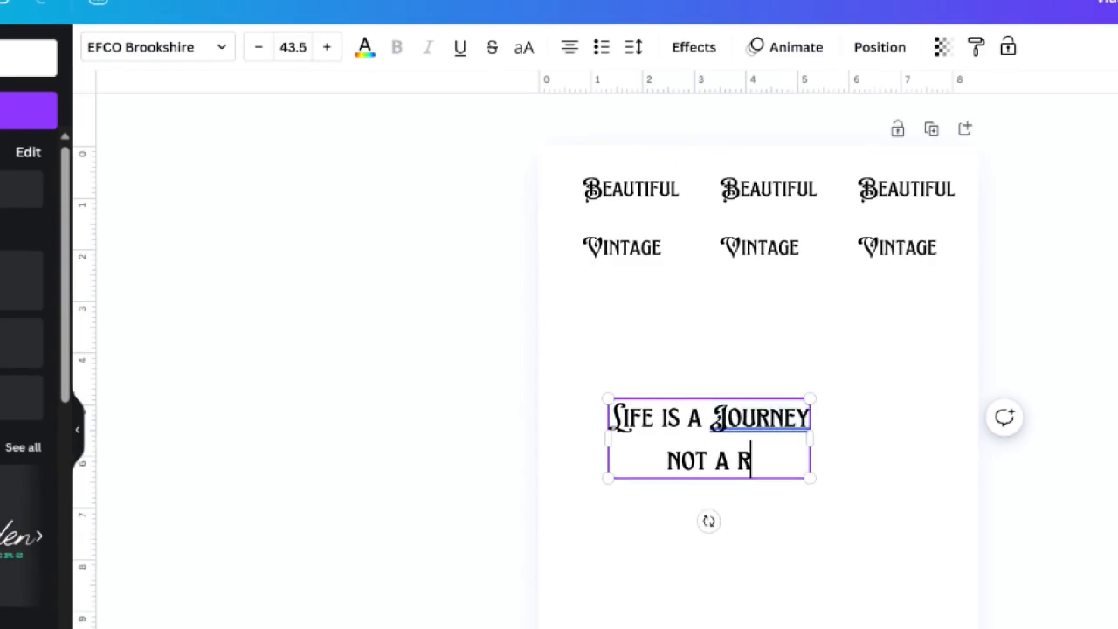
click(797, 354)
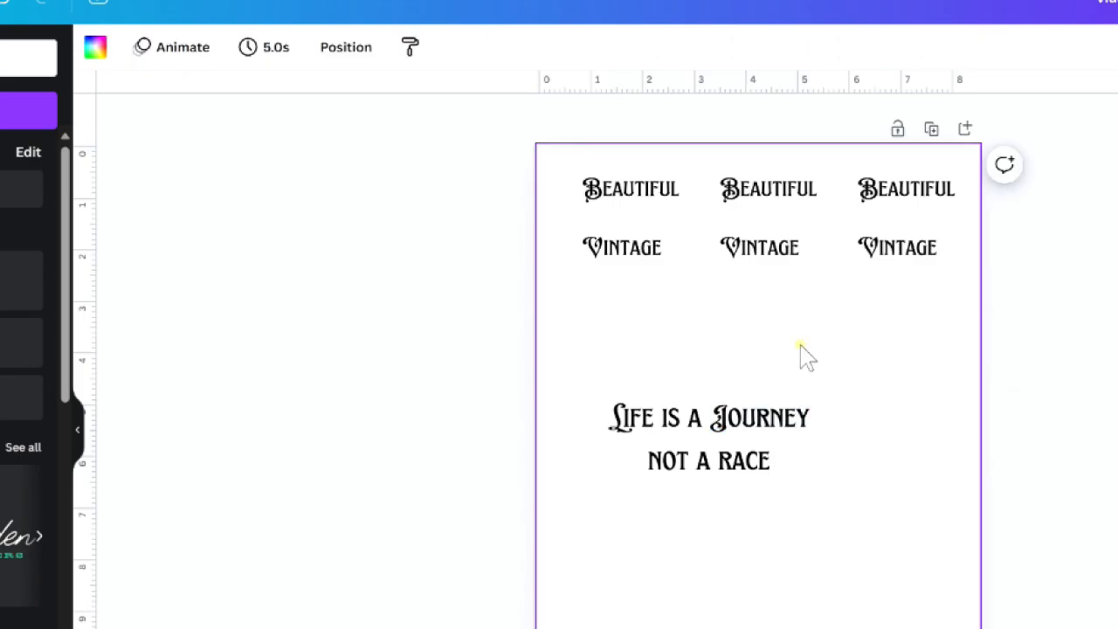
Change the font of the "Life is a Journey not a race" text to Belina, chosen from the vintage fonts
click(717, 450)
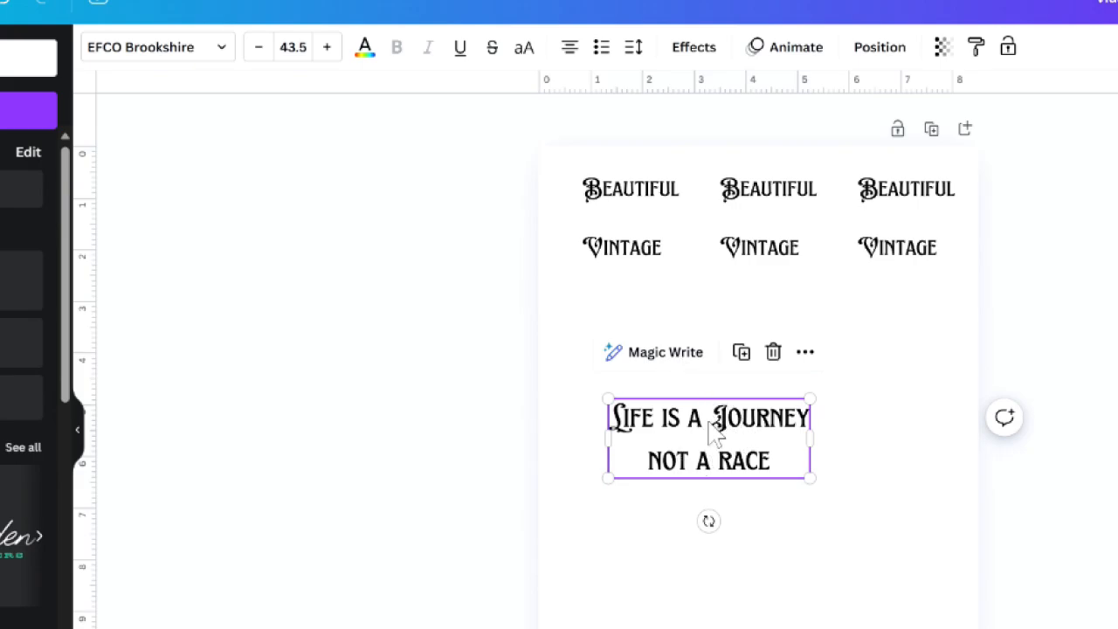
click(222, 48)
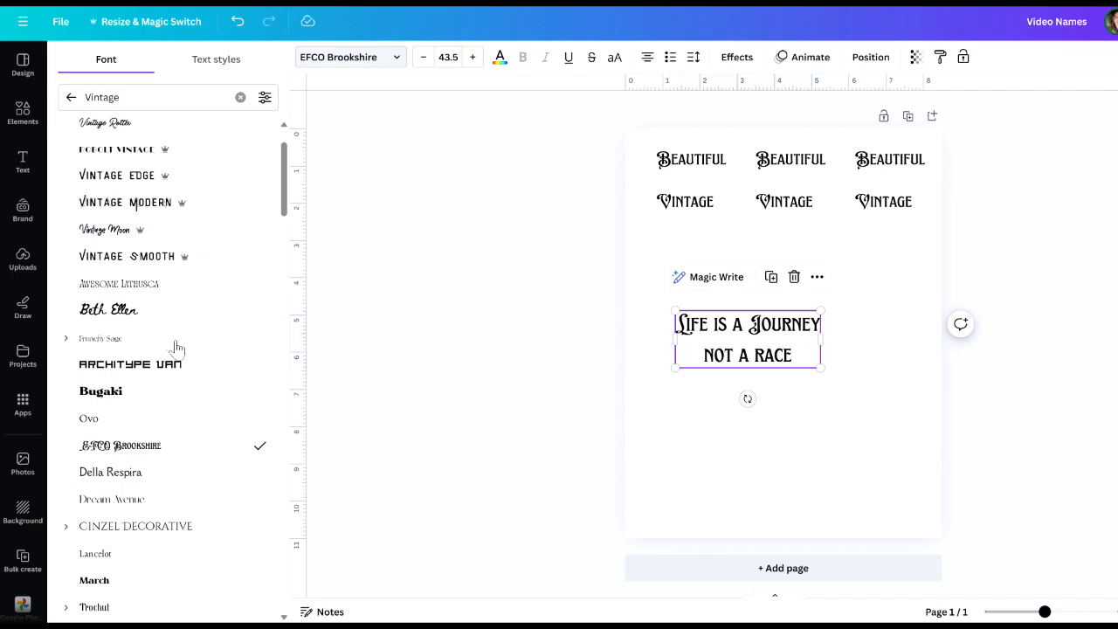
scroll(175, 345, down, 2)
scroll(182, 349, down, 4)
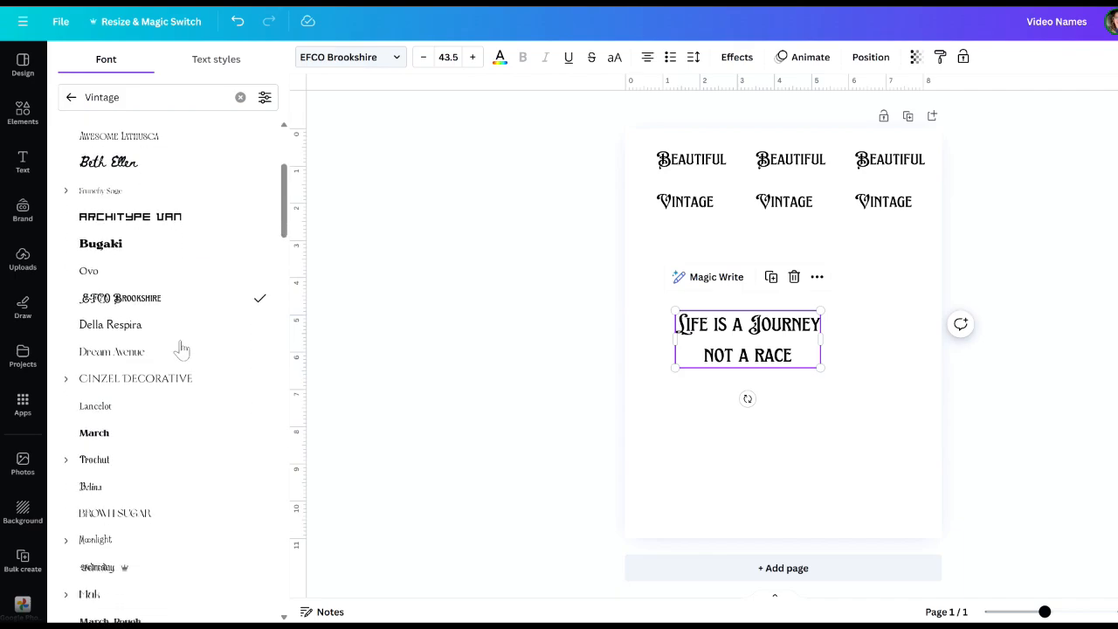
click(157, 379)
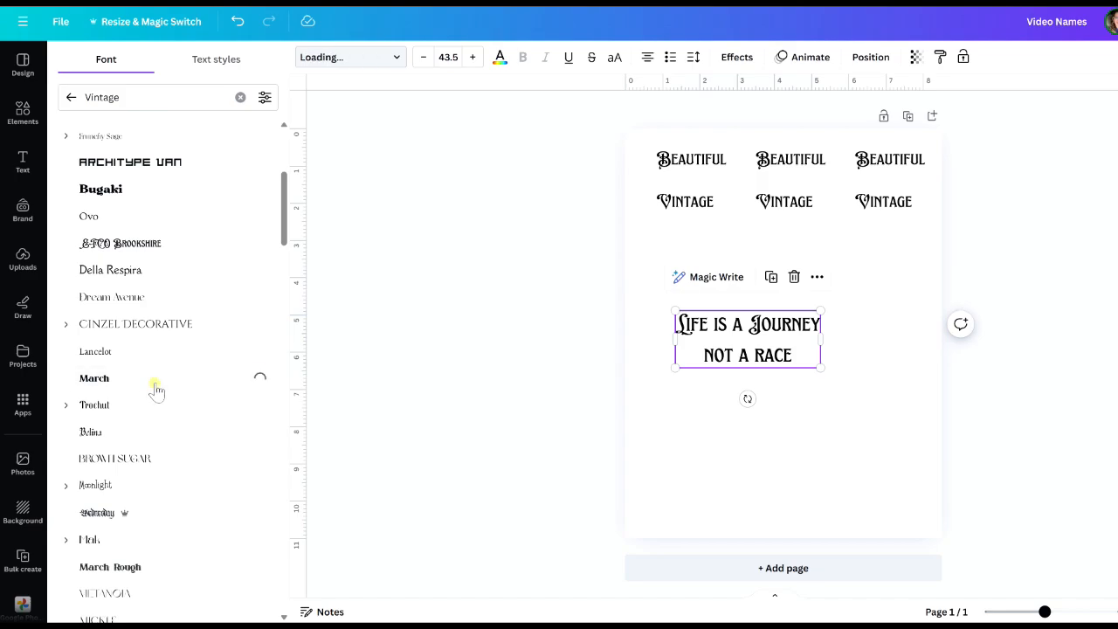
click(151, 461)
click(150, 434)
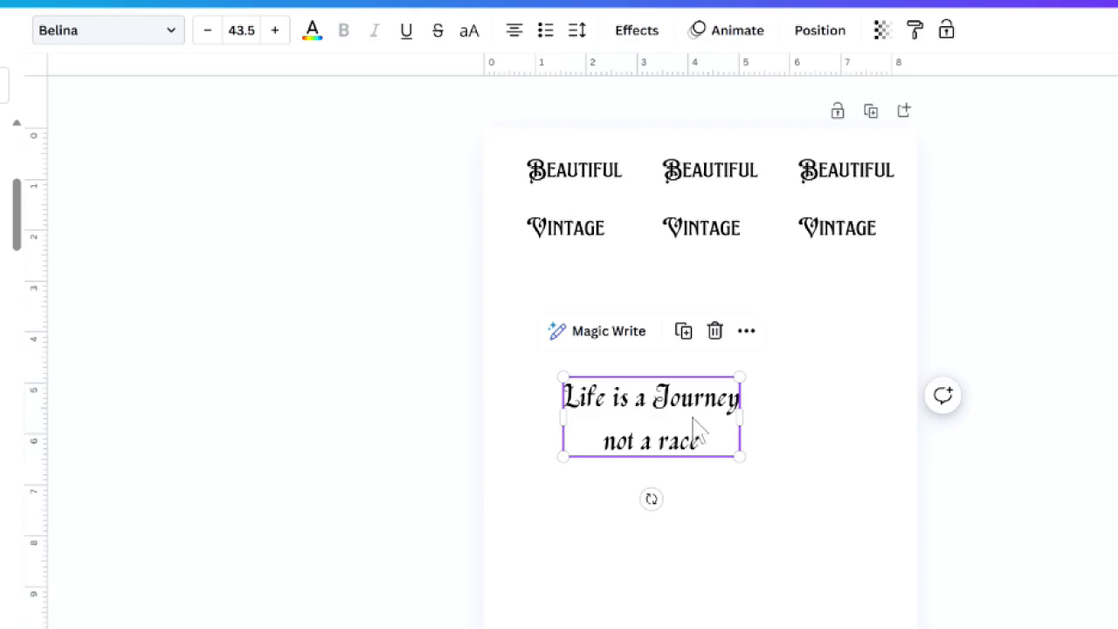
click(614, 514)
Set the Journey quote's line spacing to 0.92 and move the quote up to just below the "Vintage" row
click(656, 395)
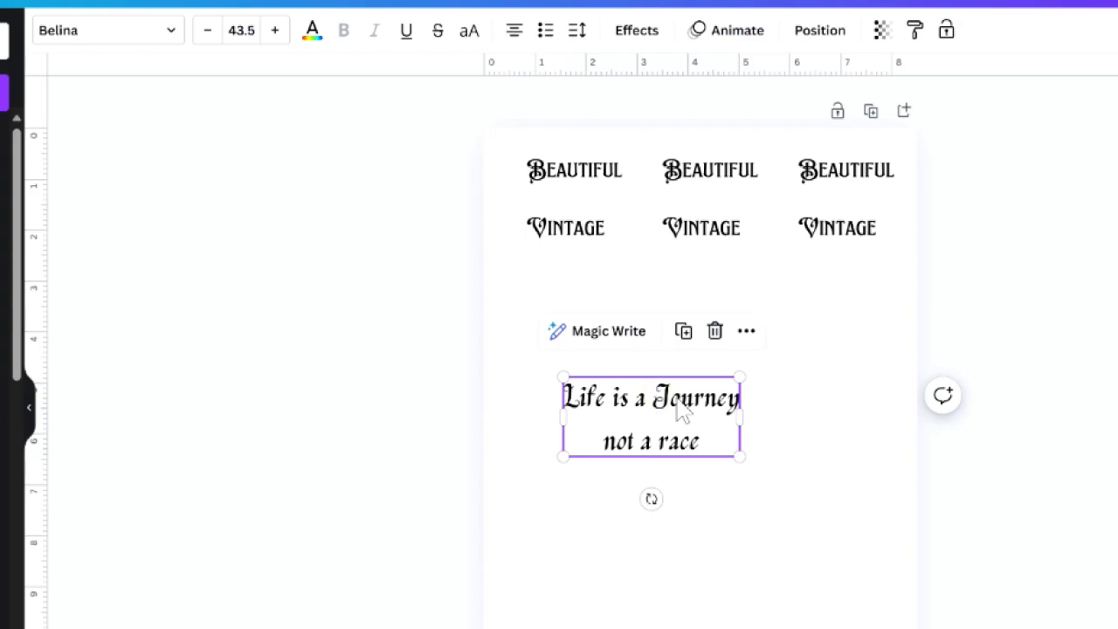
click(577, 33)
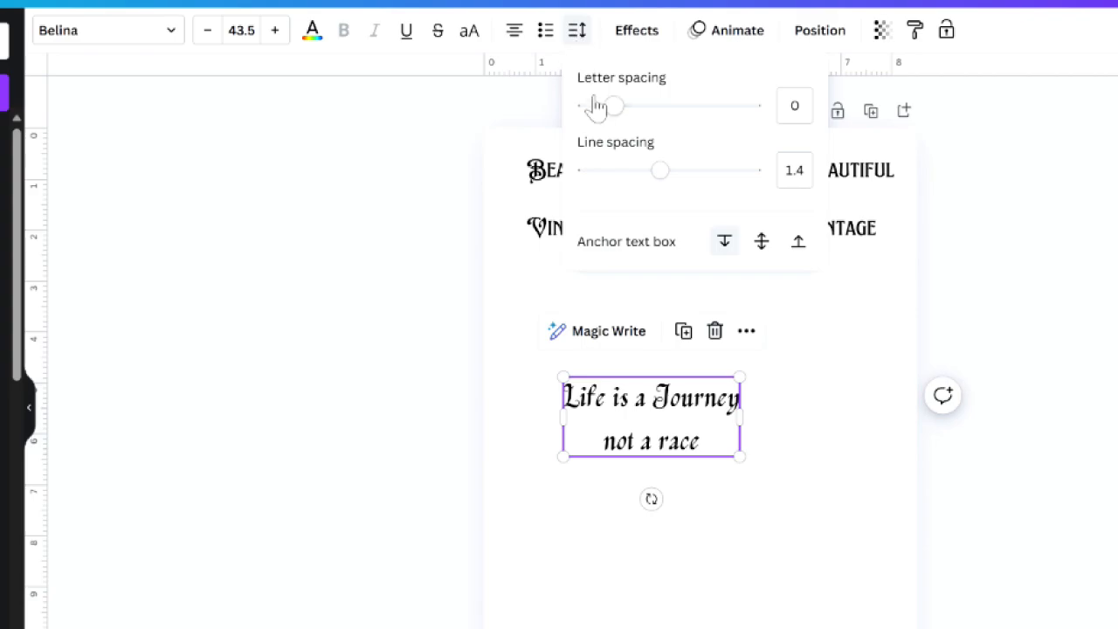
mouse_move(614, 112)
mouse_down()
mouse_move(667, 117)
mouse_move(585, 116)
mouse_move(632, 114)
mouse_move(614, 111)
mouse_up()
drag(666, 185, 618, 194)
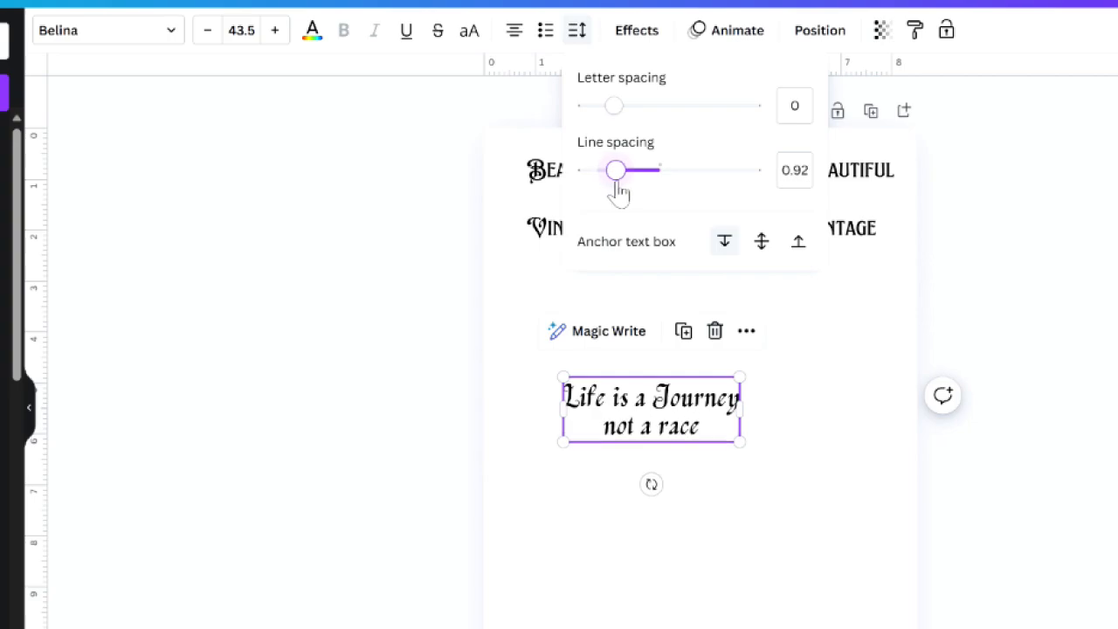
click(712, 528)
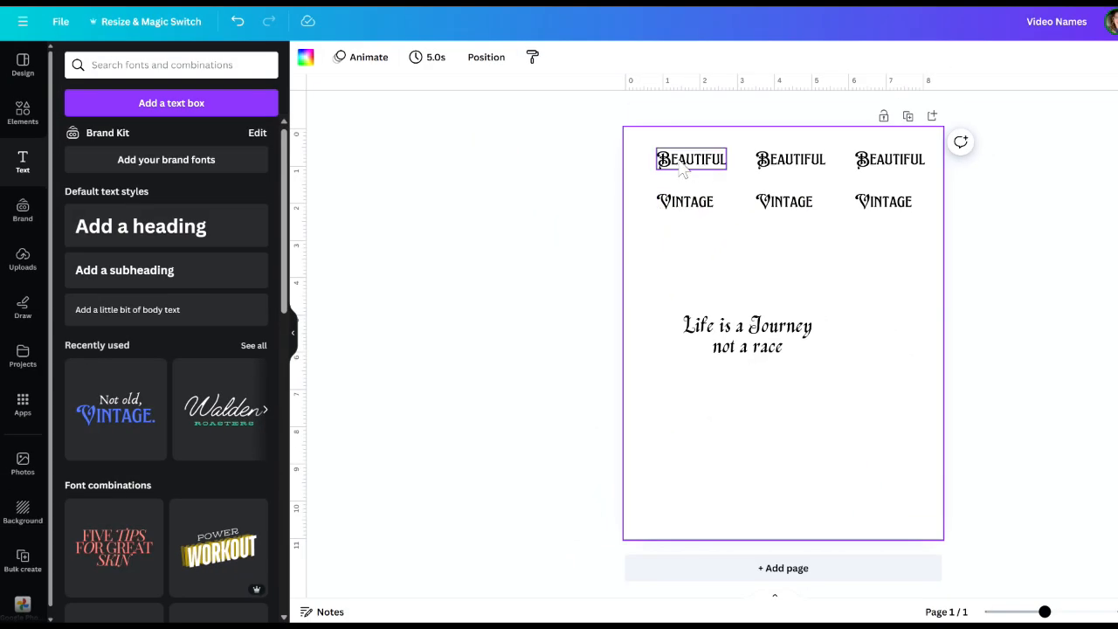
drag(749, 343, 730, 285)
click(779, 353)
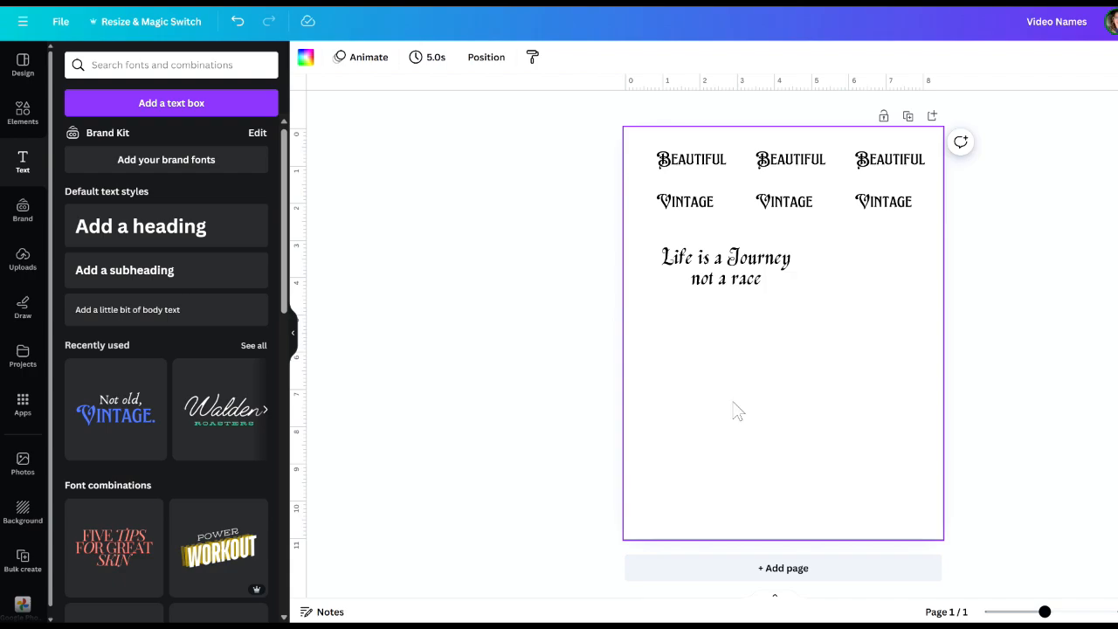
Search the elements for "vintage frames" and show all of the graphics results
click(22, 115)
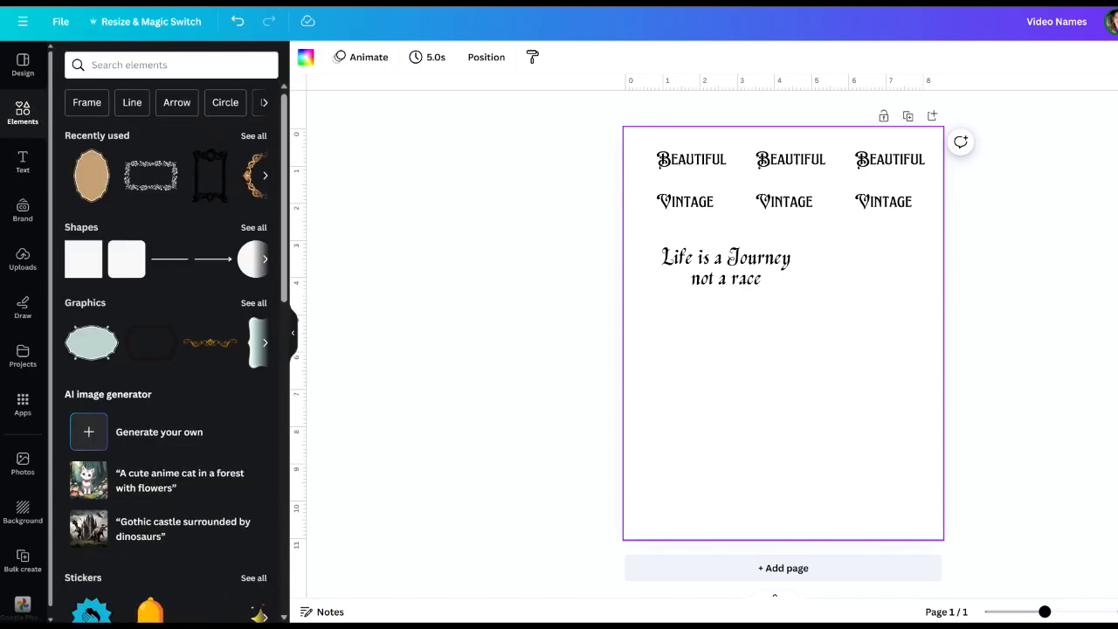
click(129, 64)
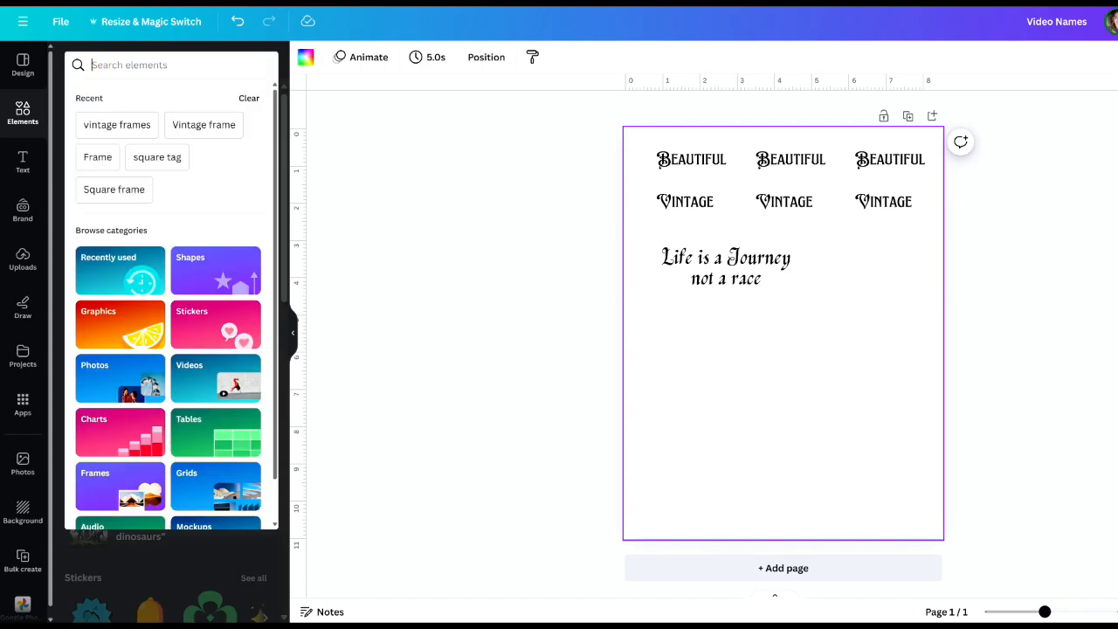
click(129, 127)
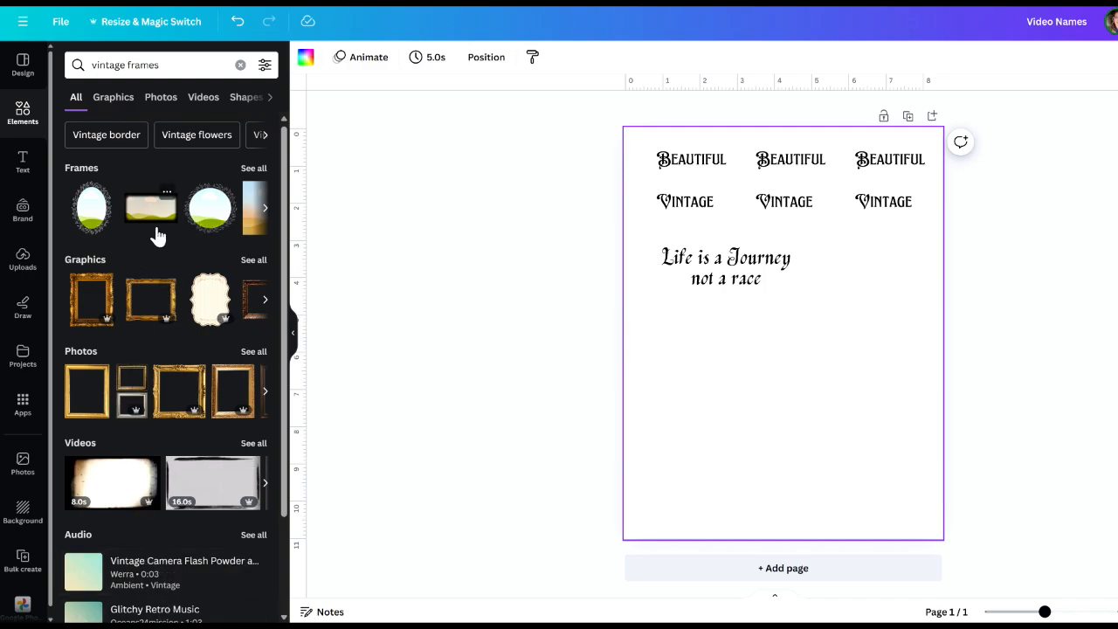
scroll(156, 236, down, 2)
scroll(153, 234, up, 2)
click(251, 271)
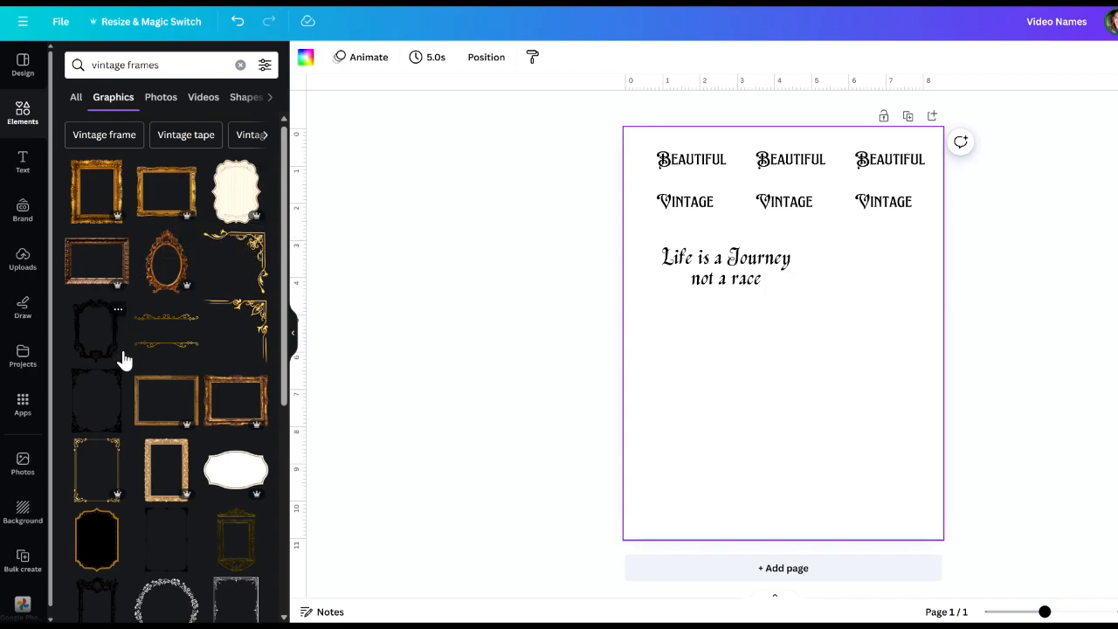
Add the ornate black portrait frame with curled corners from the vintage frame graphics to the page
scroll(172, 422, down, 1)
scroll(173, 422, down, 15)
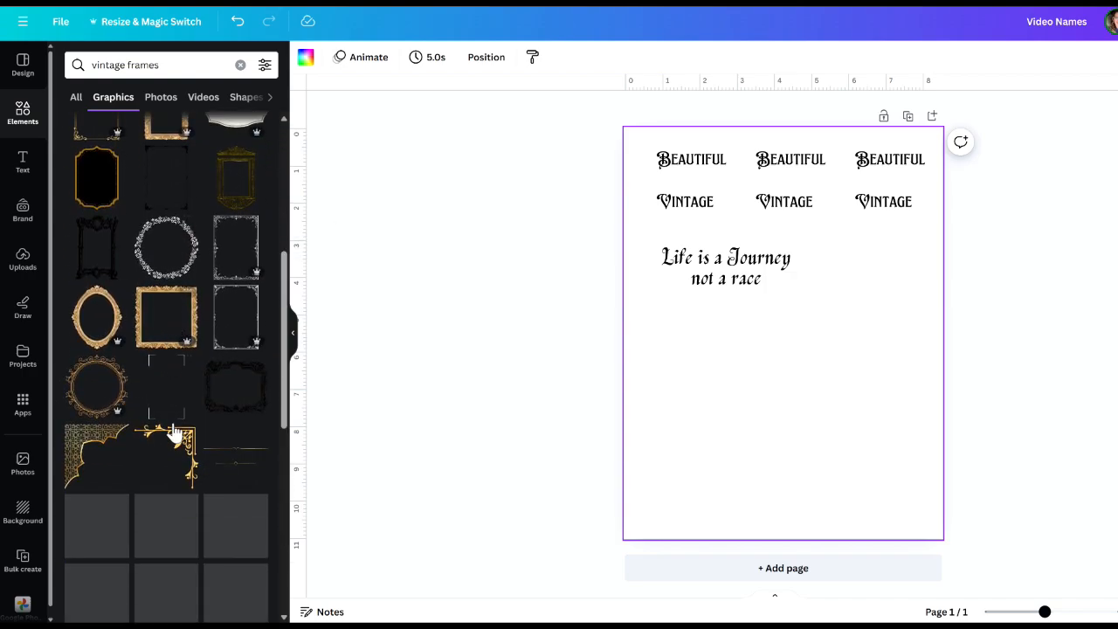
scroll(180, 392, down, 3)
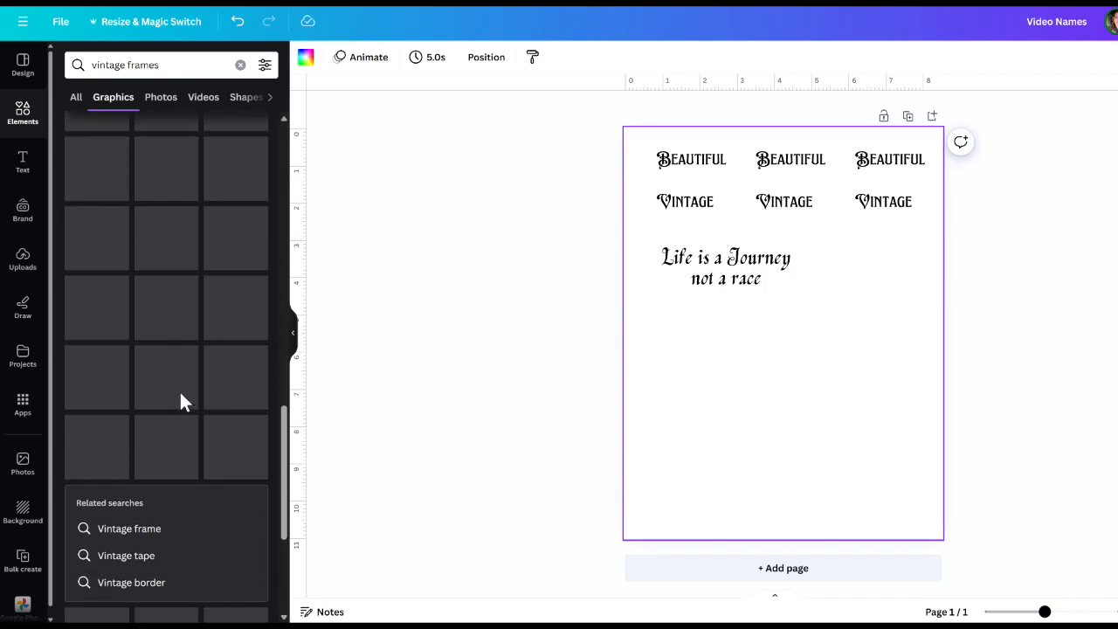
scroll(194, 352, up, 4)
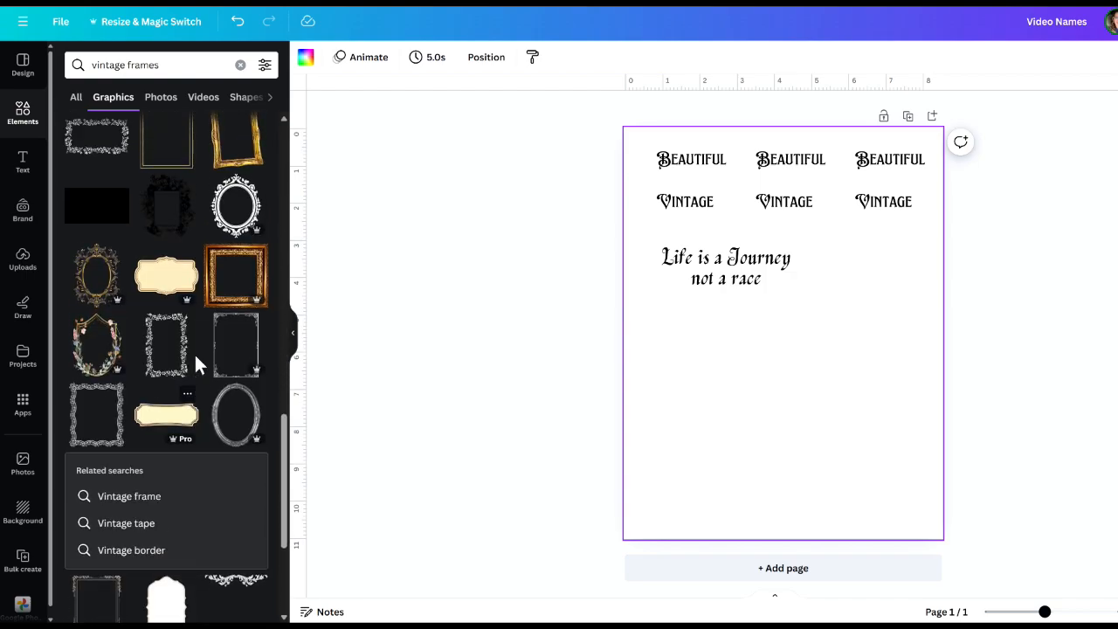
scroll(149, 348, up, 5)
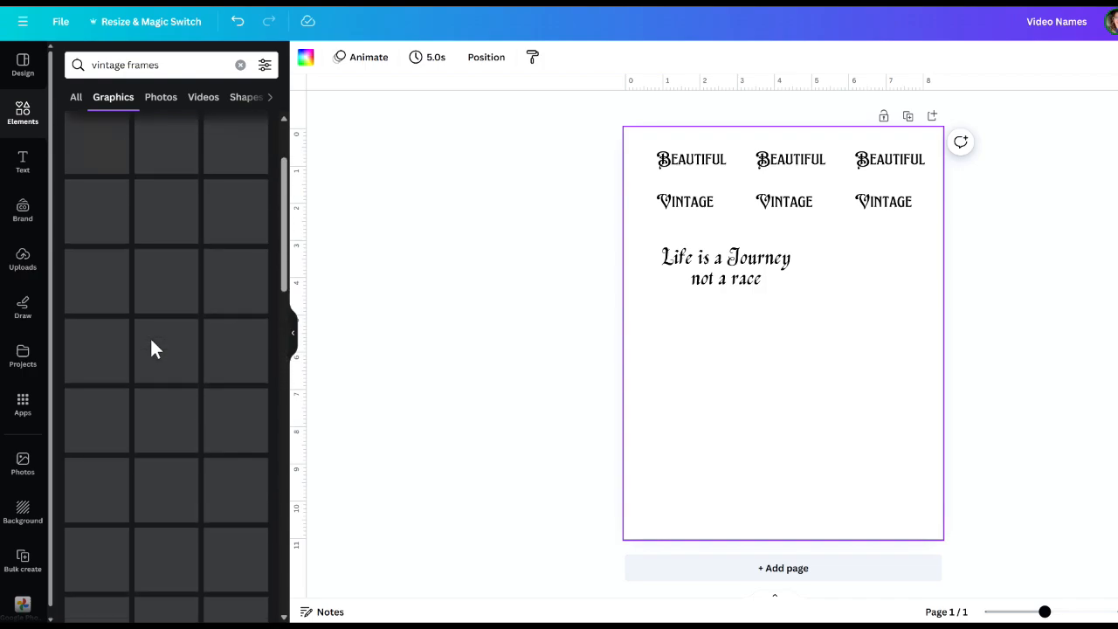
scroll(151, 348, up, 2)
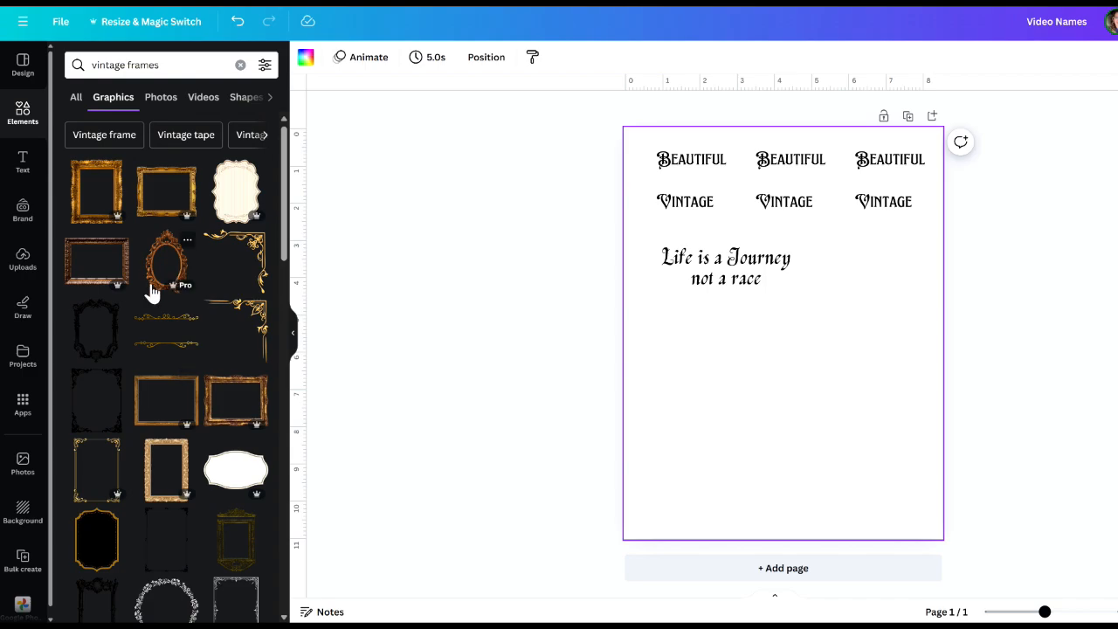
scroll(152, 305, down, 3)
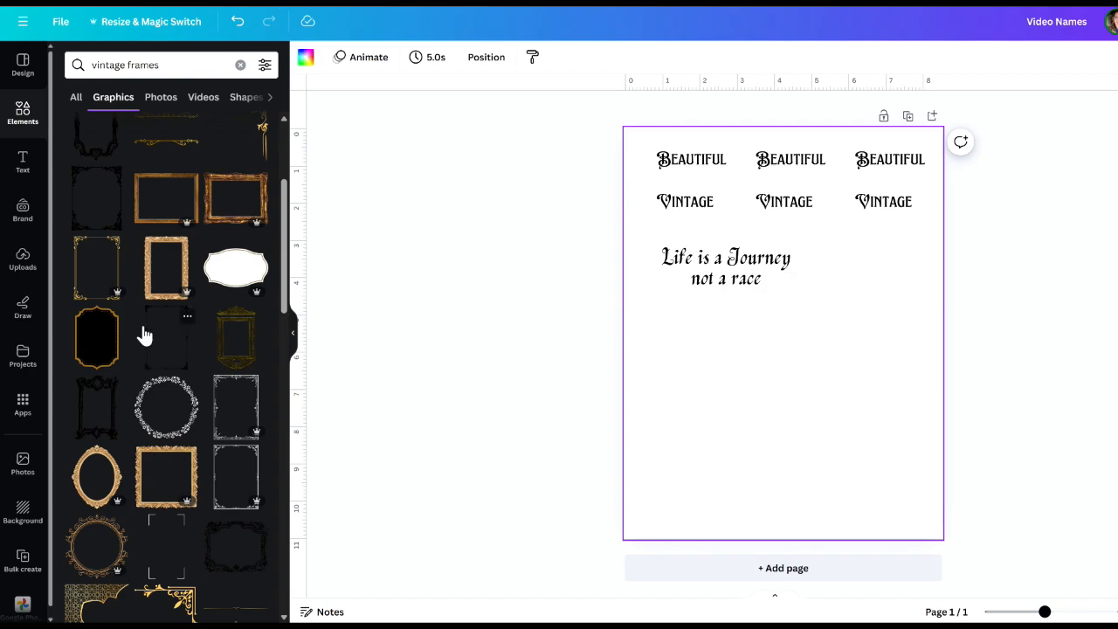
click(101, 135)
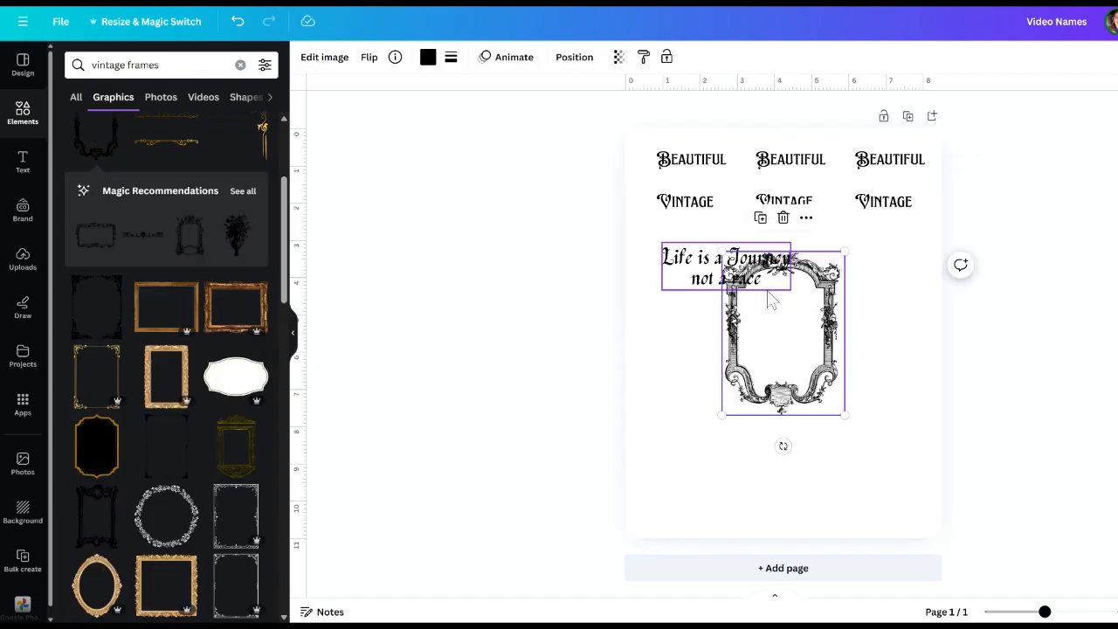
Move the ornate black frame down to just below the Journey quote, with its rotation at 0°
drag(782, 319, 781, 359)
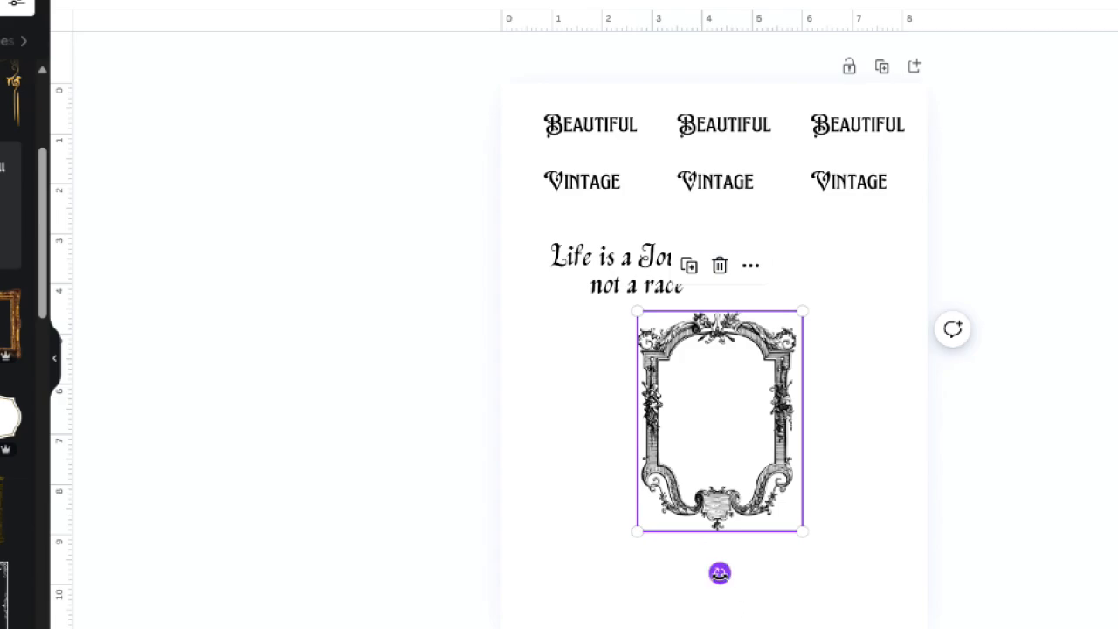
mouse_move(720, 573)
mouse_down()
mouse_move(816, 476)
mouse_move(853, 391)
mouse_move(854, 486)
mouse_move(846, 401)
mouse_move(682, 357)
mouse_move(514, 407)
mouse_move(587, 325)
mouse_move(804, 373)
mouse_move(796, 534)
mouse_move(672, 586)
mouse_move(718, 574)
mouse_up()
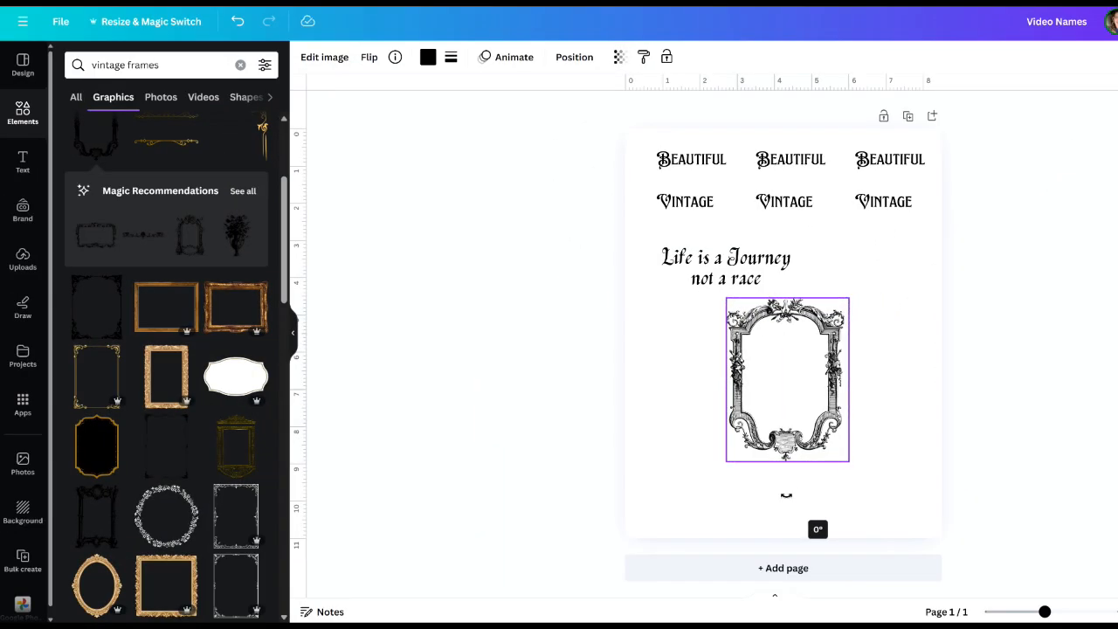
drag(786, 494, 786, 495)
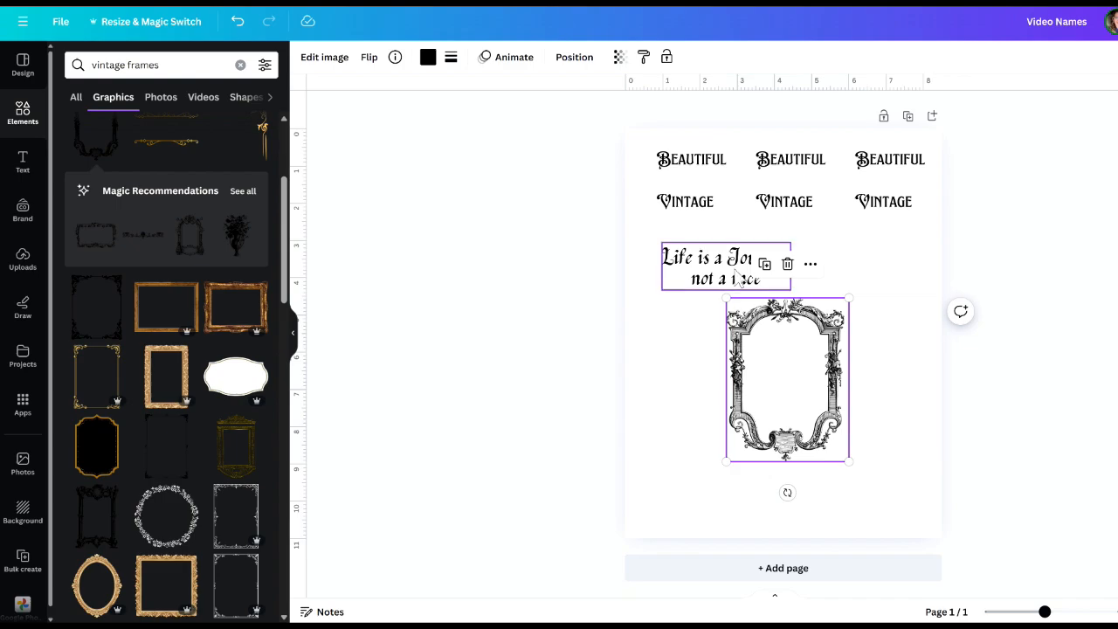
Copy the first "Vintage" text of the row and place the pasted copy in the middle of the ornate frame
right_click(691, 212)
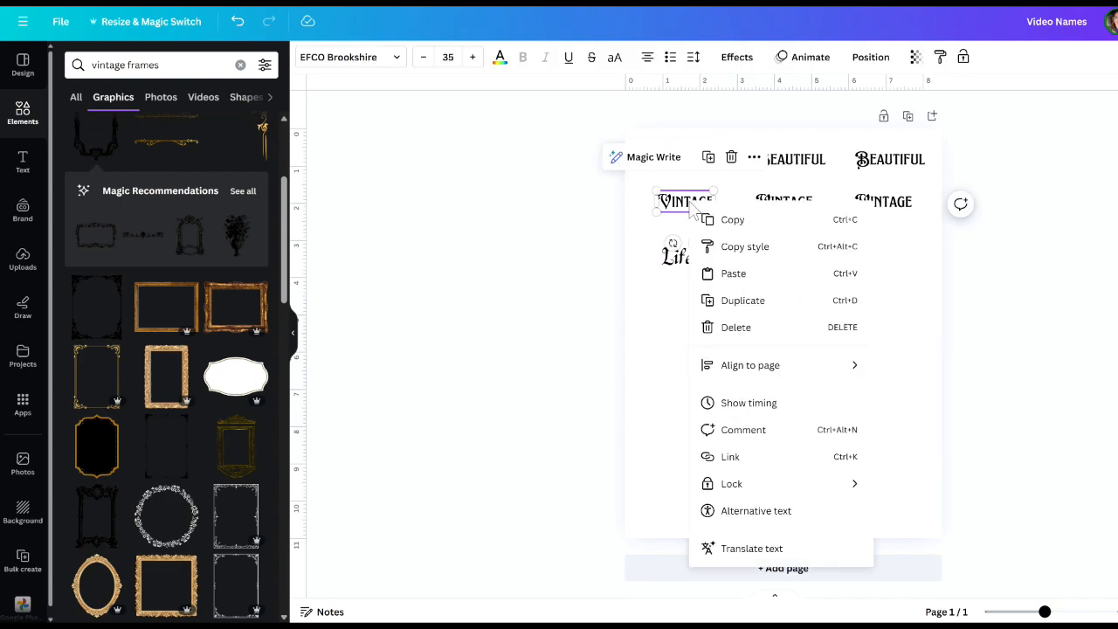
click(730, 220)
right_click(721, 231)
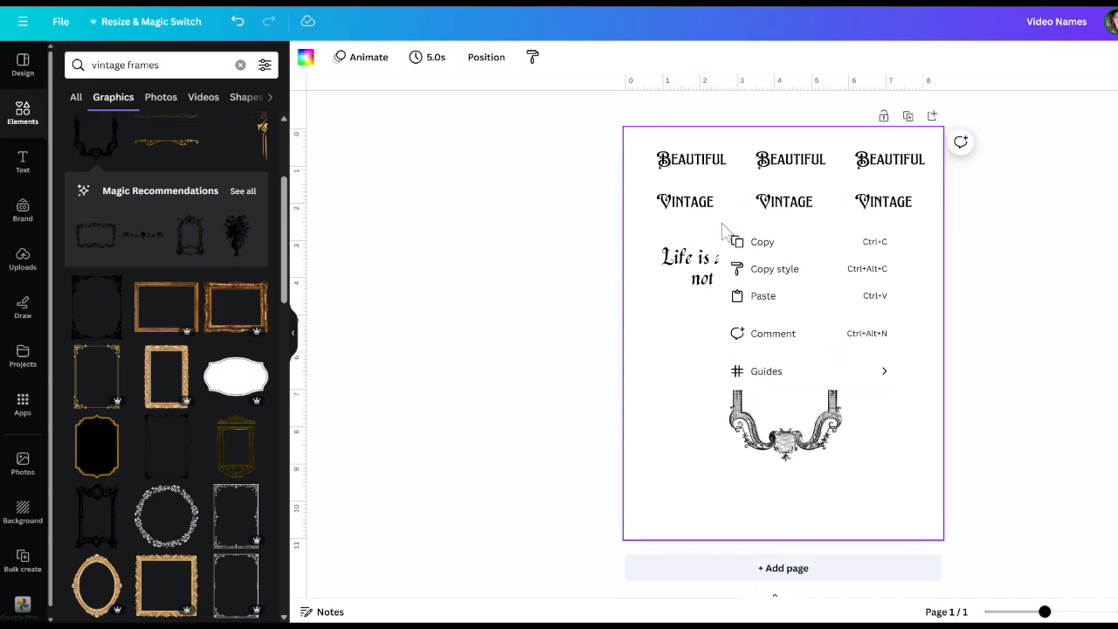
click(765, 295)
drag(697, 224, 769, 375)
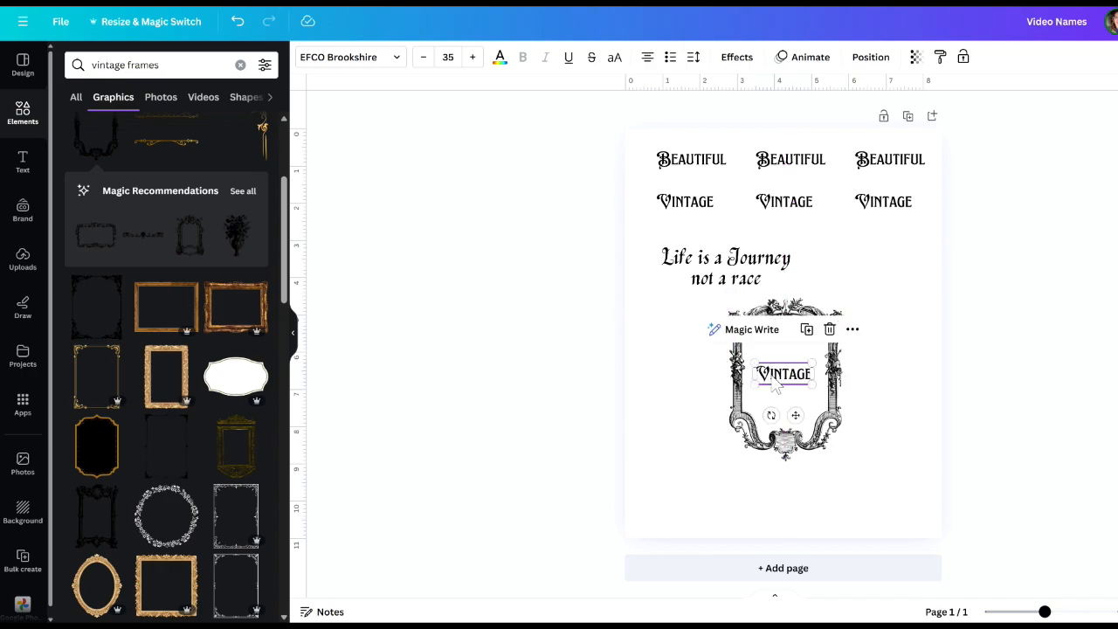
Scale the ornate frame down to fit closely around the "Vintage" text and recentre the text inside it
click(843, 458)
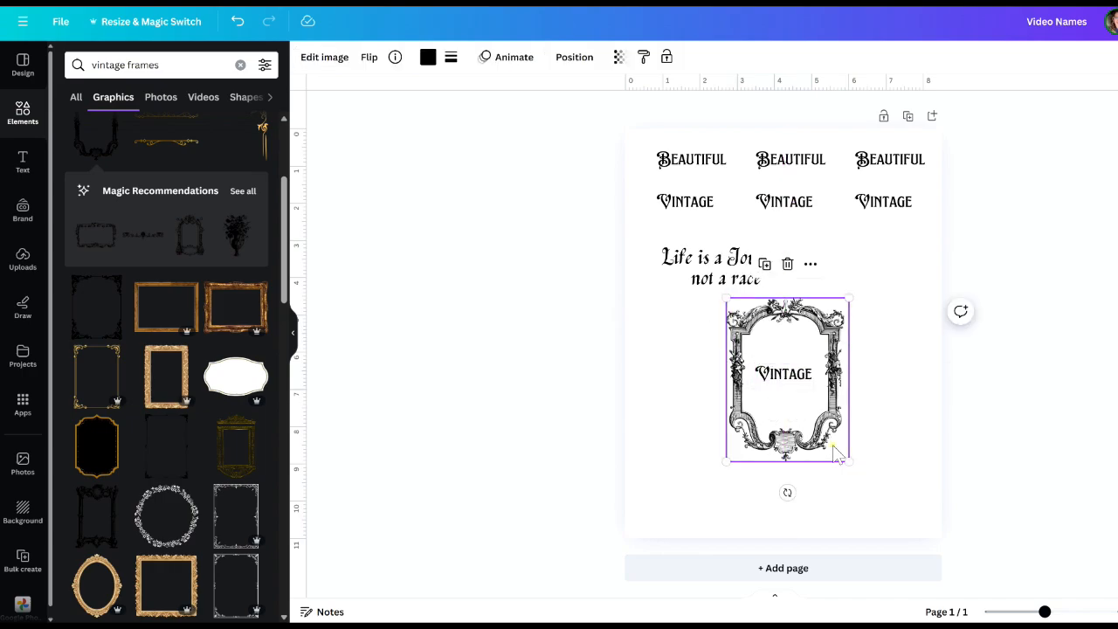
drag(849, 458, 826, 428)
click(777, 371)
drag(766, 359, 773, 359)
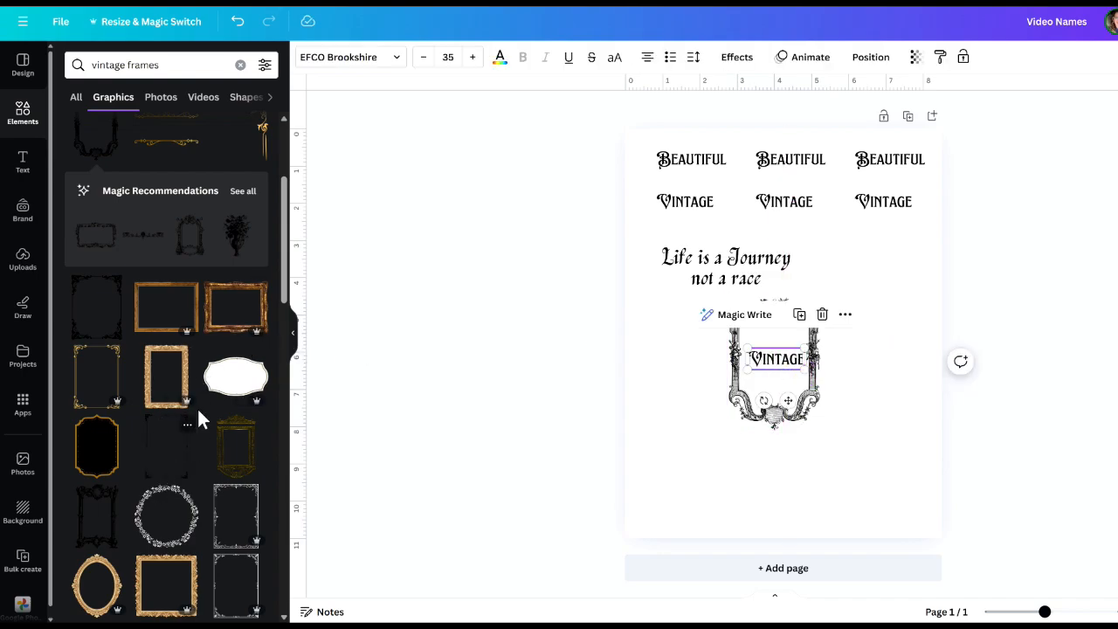
scroll(171, 223, down, 5)
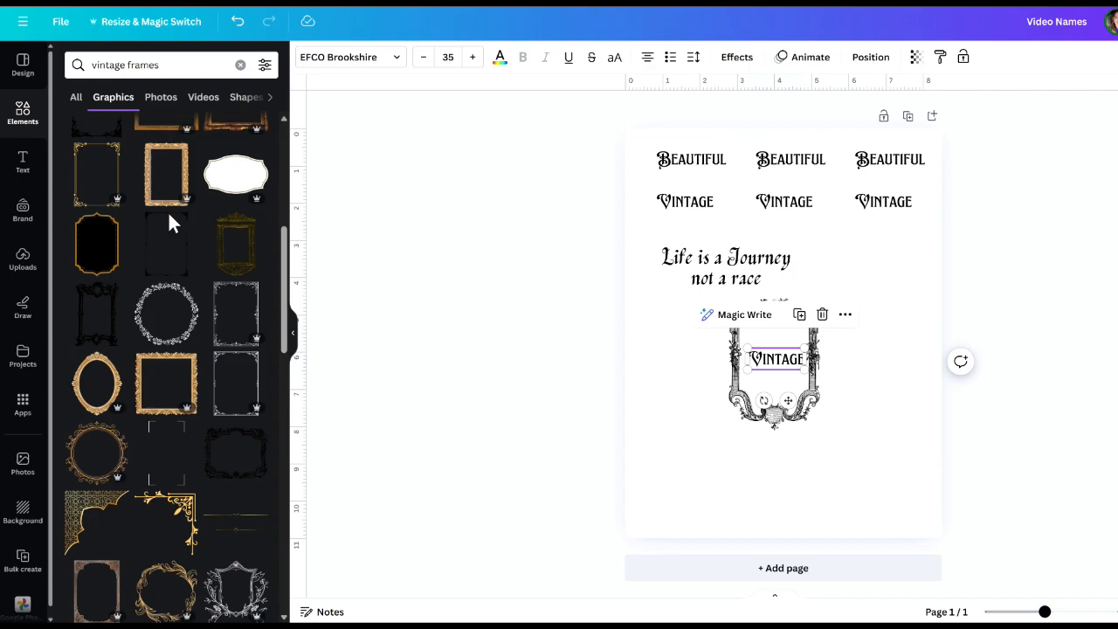
scroll(171, 226, down, 1)
scroll(171, 226, up, 6)
scroll(169, 223, up, 2)
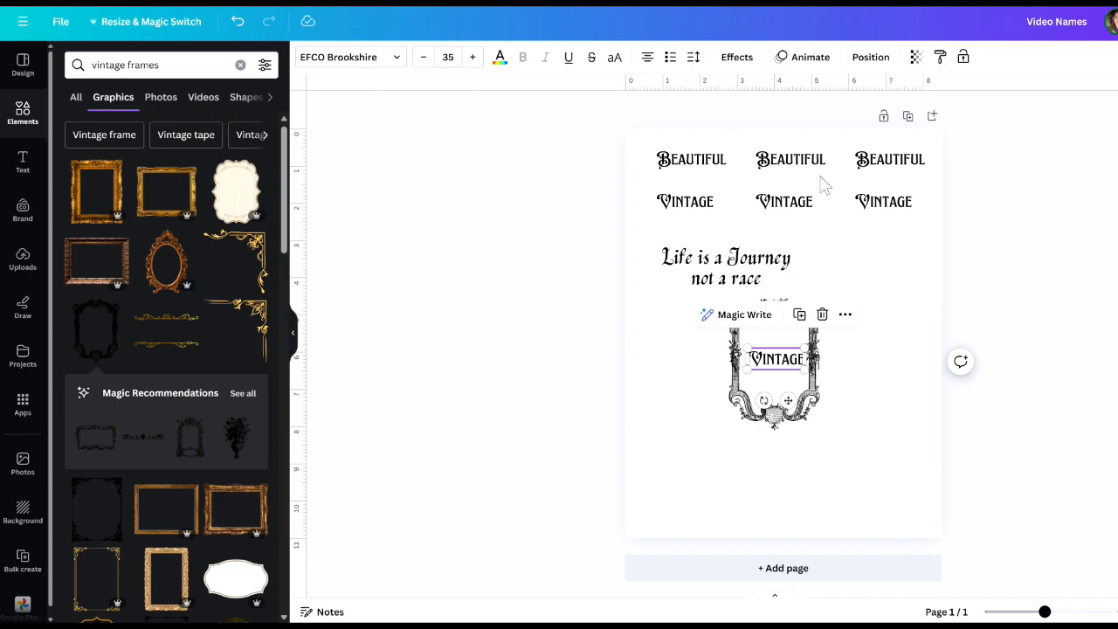
click(840, 255)
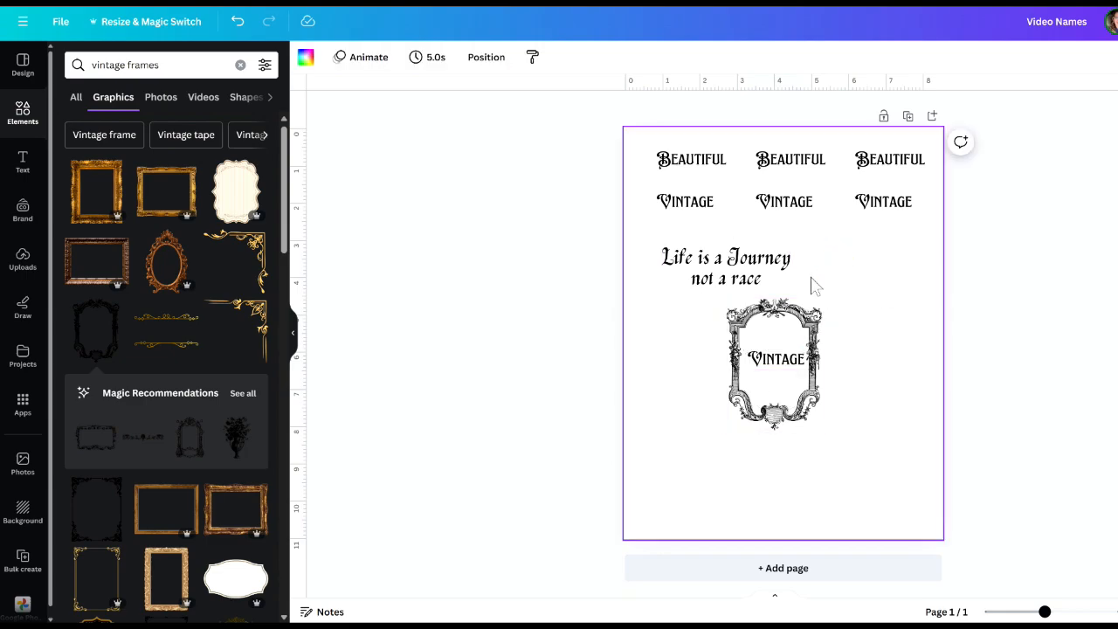
Show the text options and add a blank second page to the design
click(23, 159)
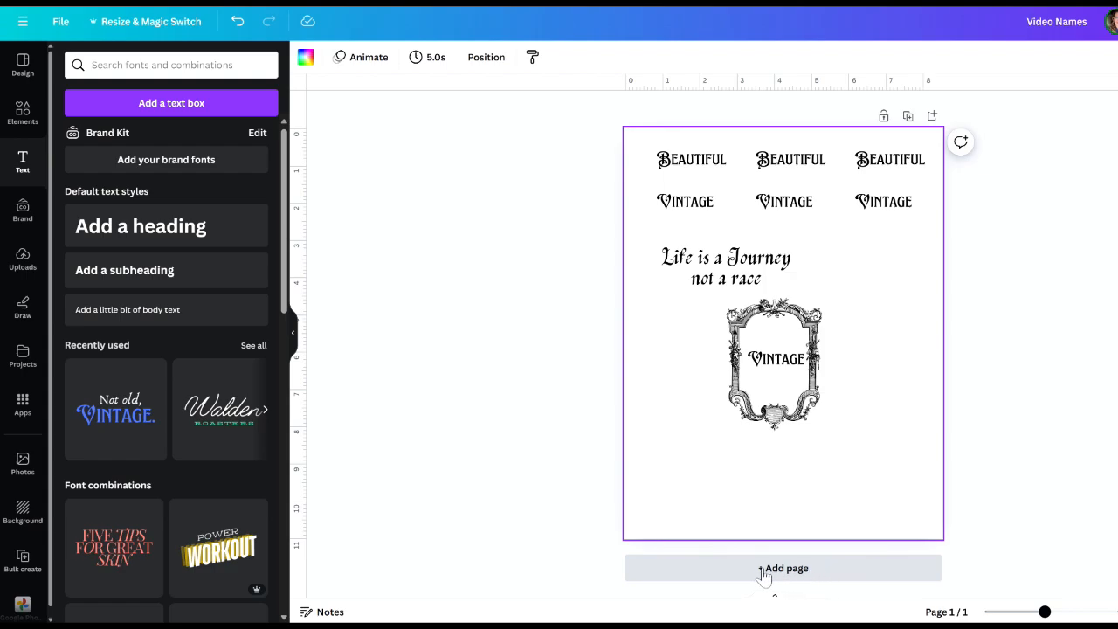
click(863, 577)
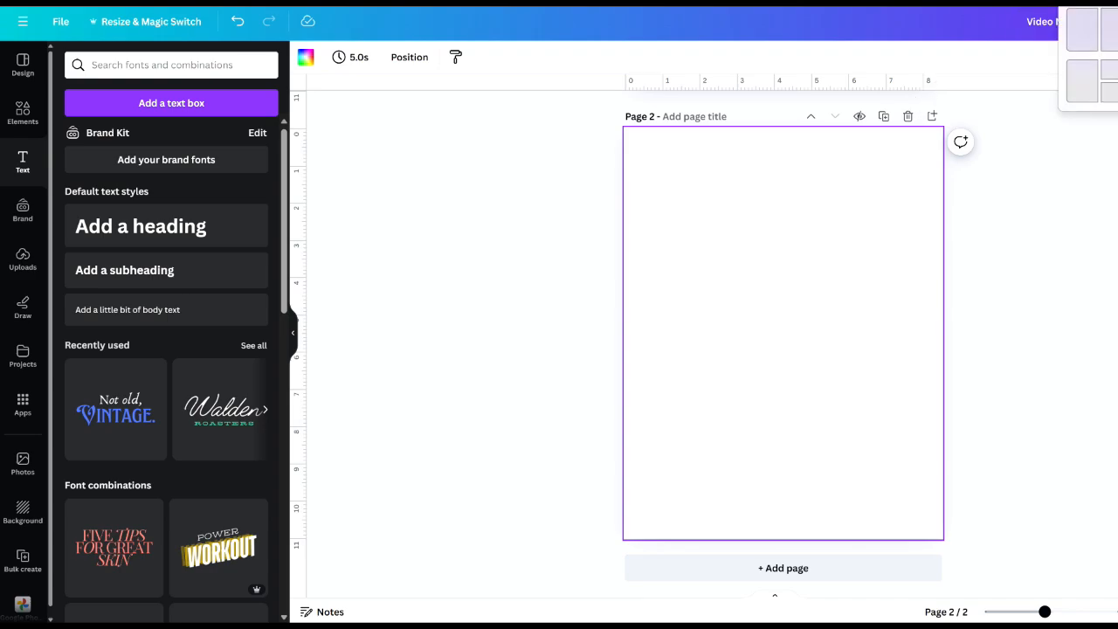
Take the browser window out of its maximized size and enlarge it until the full editor fits on screen
click(1117, 1)
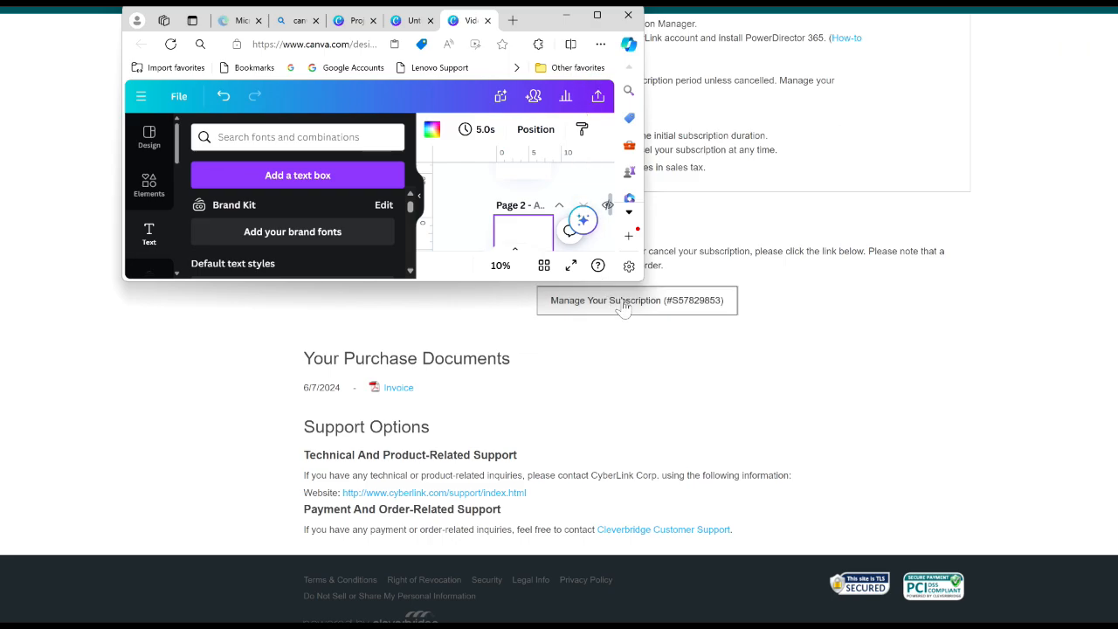
drag(643, 281, 1111, 611)
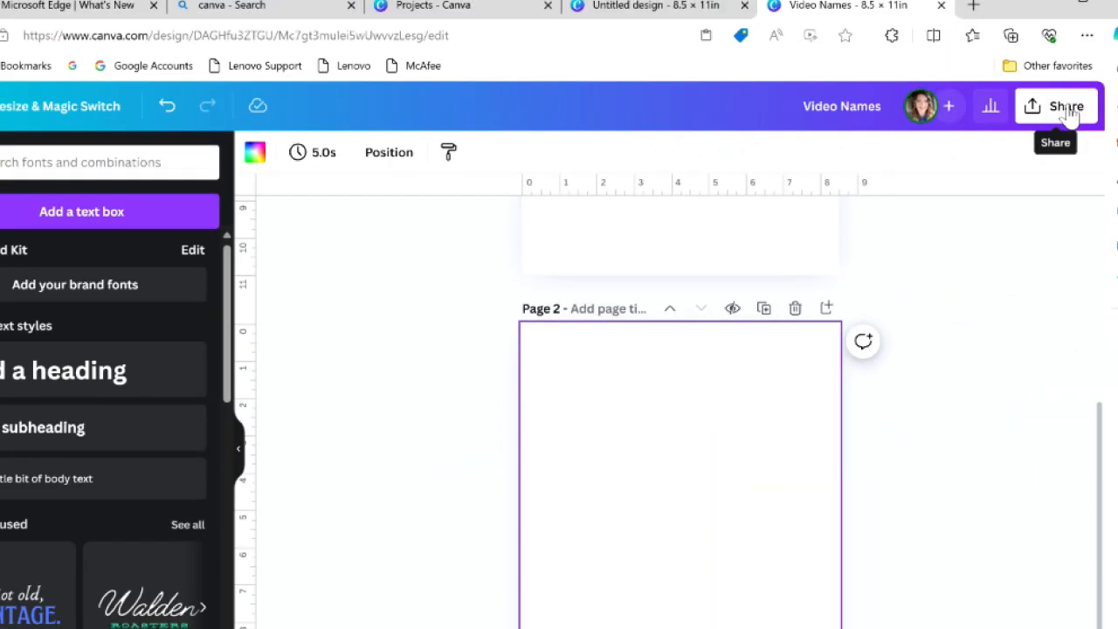
Examine the design's download settings and the available file types, keep PNG selected, and close the settings
click(1067, 108)
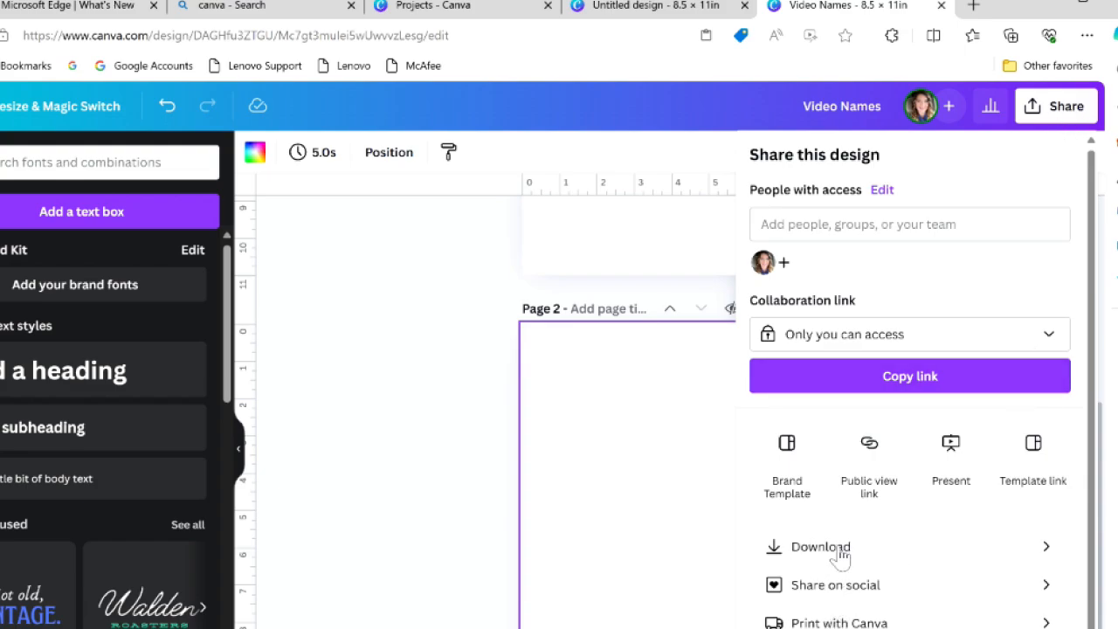
click(1046, 549)
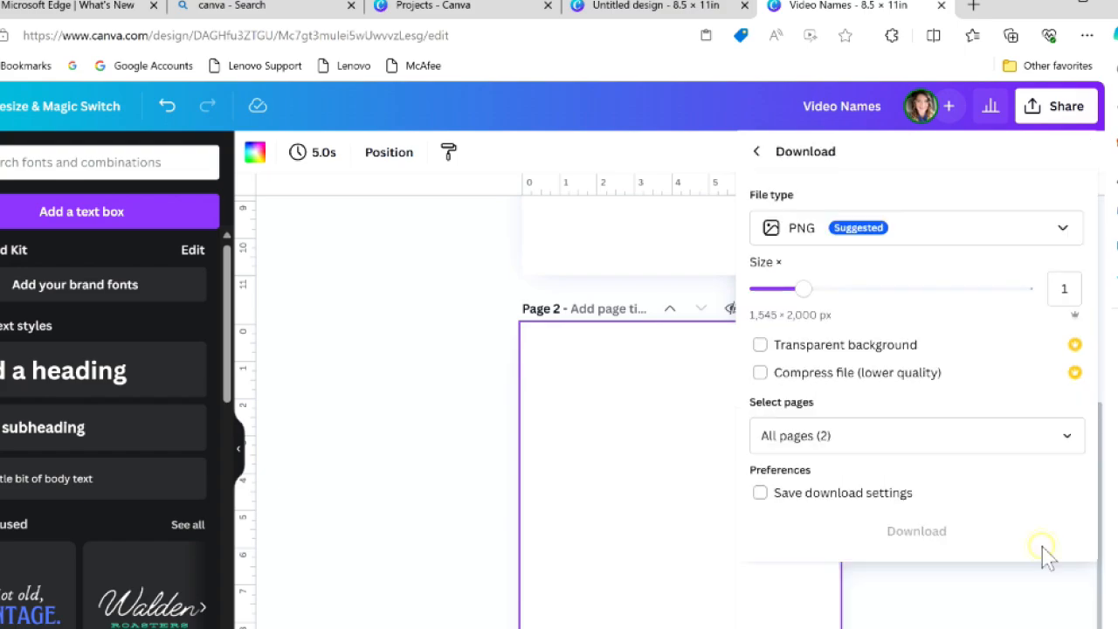
click(1062, 231)
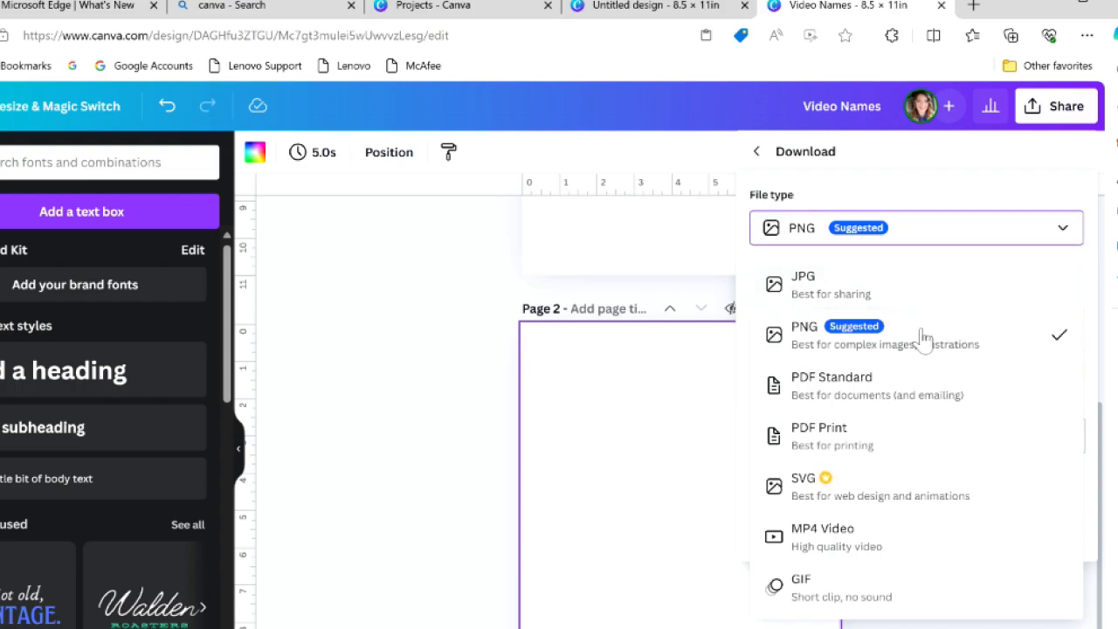
click(921, 225)
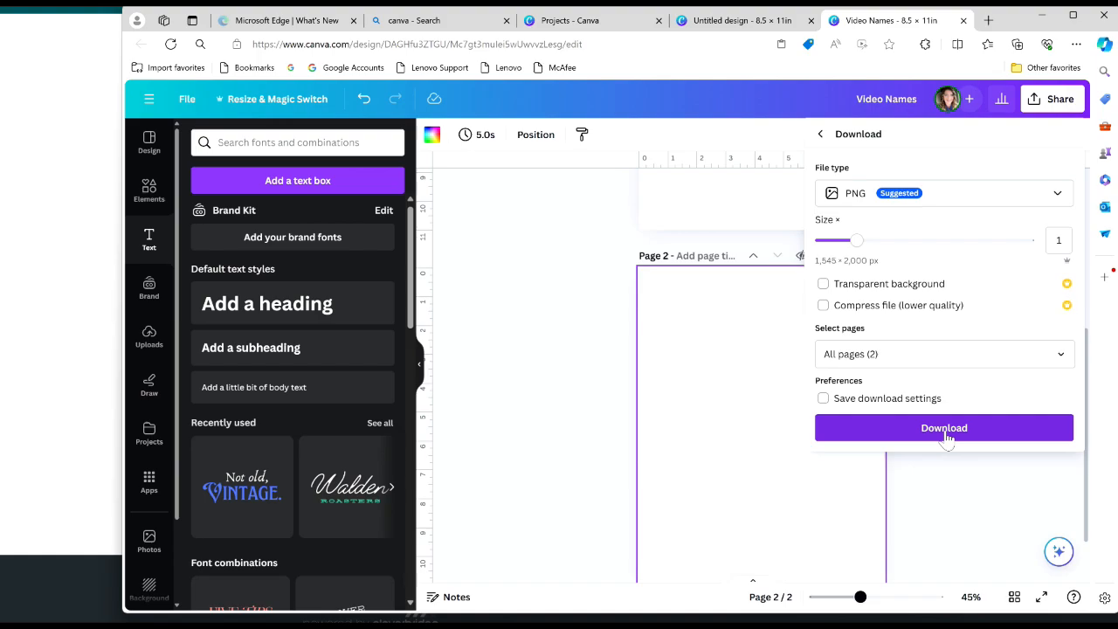
click(518, 339)
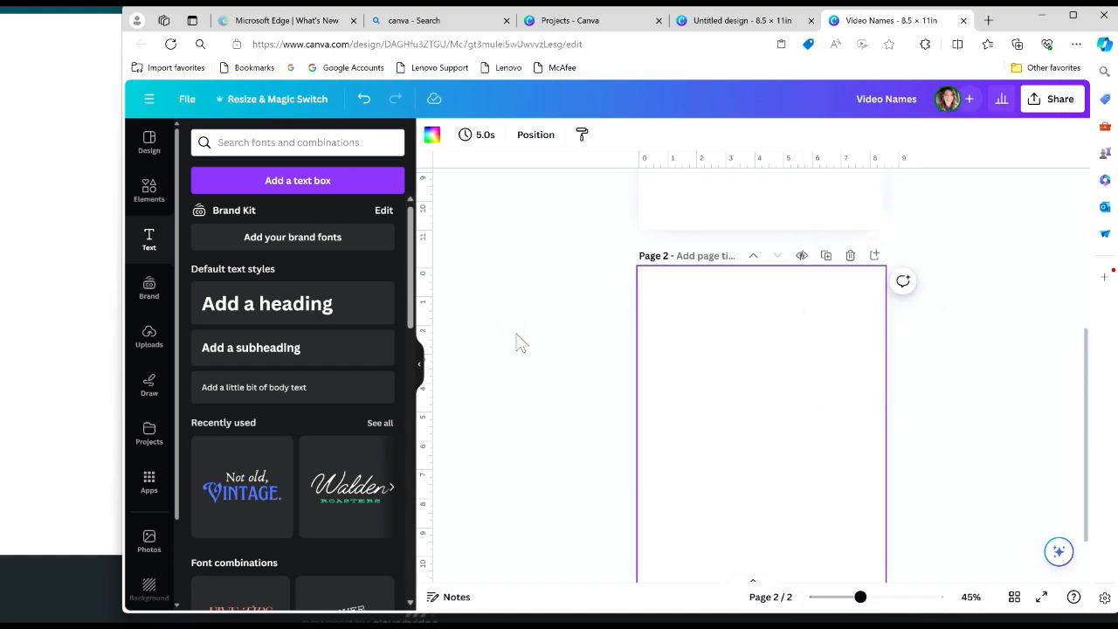